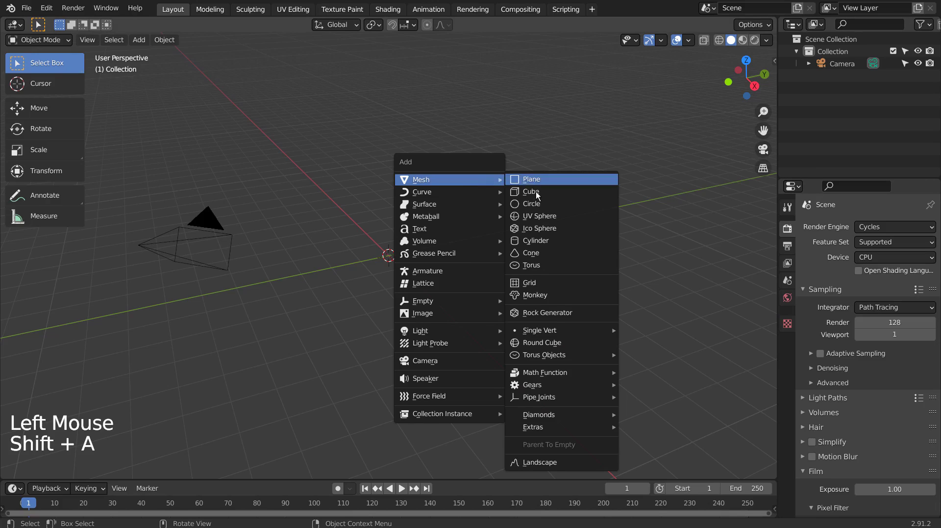
Add a cylinder mesh at the scene origin and zoom in on it
{"action": "left_click", "coordinate": [568, 242]}
{"action": "scroll", "coordinate": [568, 242], "scroll_direction": "up", "scroll_amount": 3}
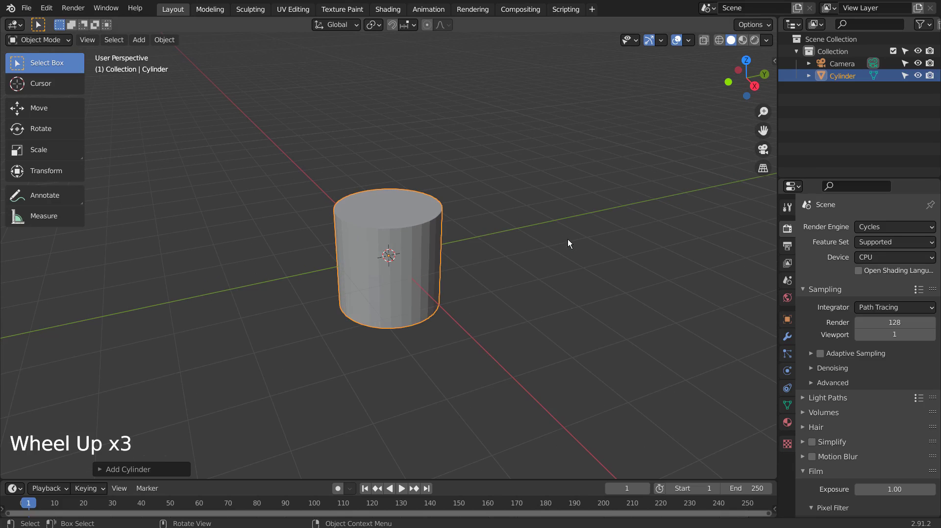
In Edit Mode, move the cylinder's top face down along Z to flatten it into a drum
{"action": "middle_click_drag", "start_coordinate": [568, 240], "coordinate": [557, 279]}
{"action": "key", "text": "Tab"}
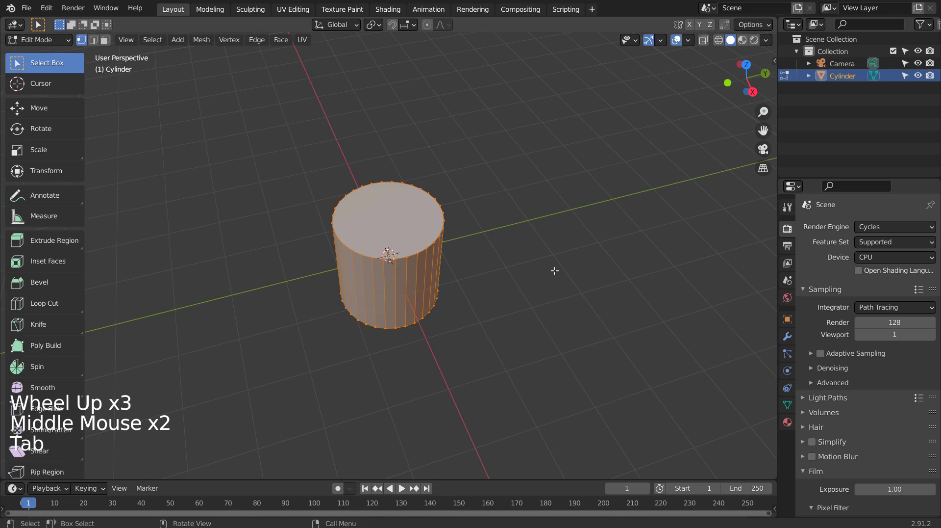
{"action": "key", "text": "3"}
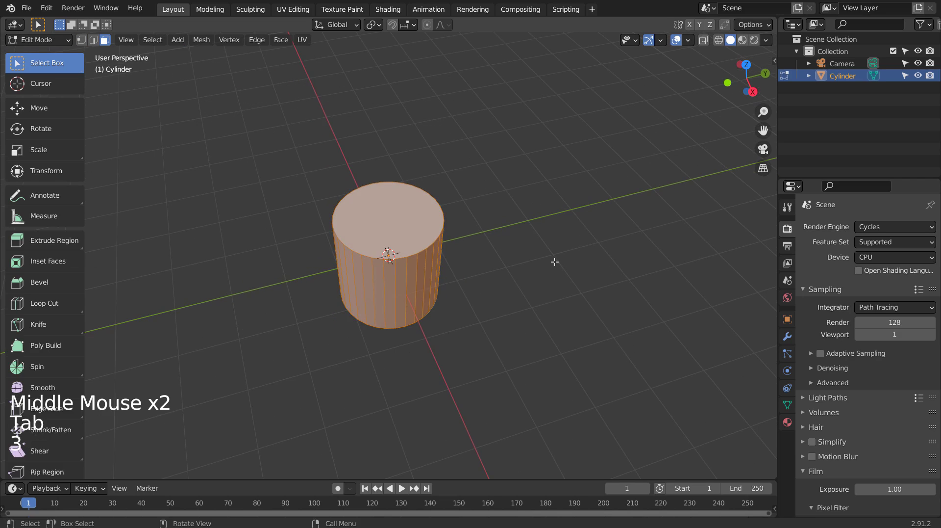
{"action": "left_click", "coordinate": [393, 224]}
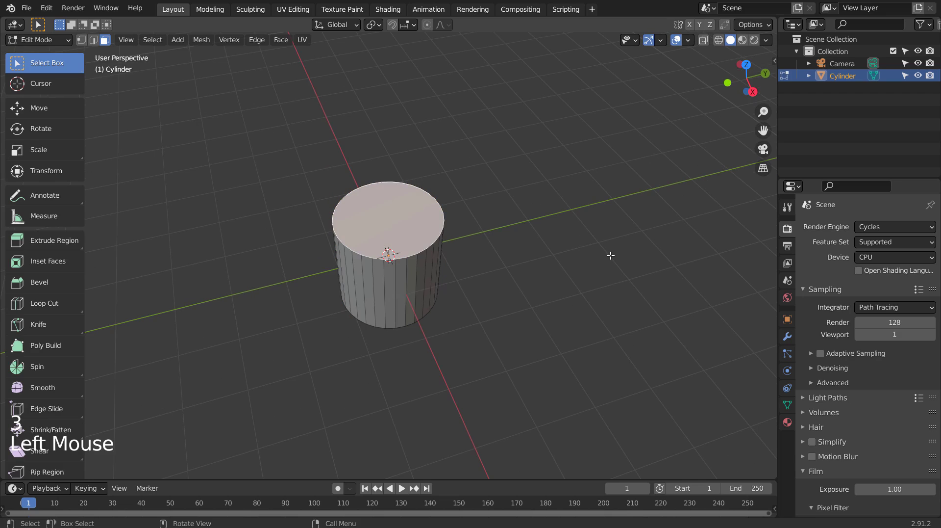
{"action": "key", "text": "g"}
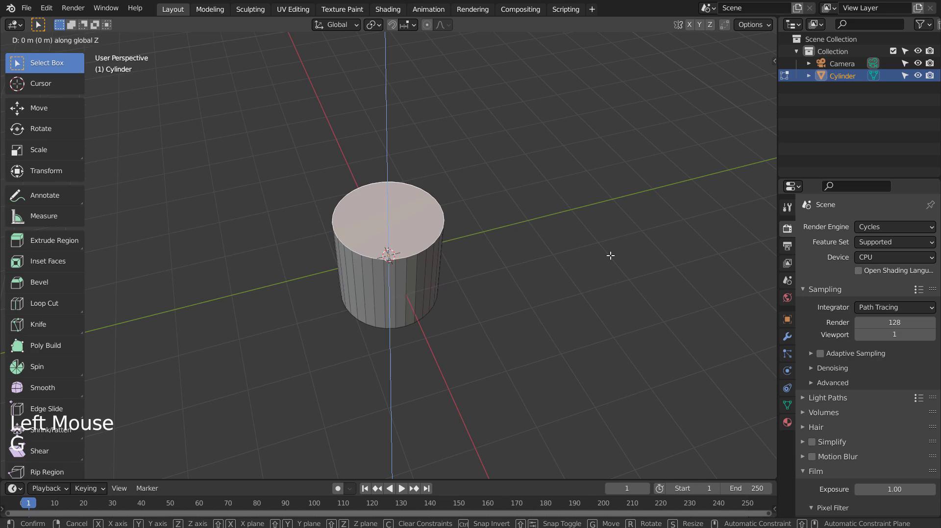
{"action": "key", "text": "z"}
{"action": "left_click", "coordinate": [611, 300]}
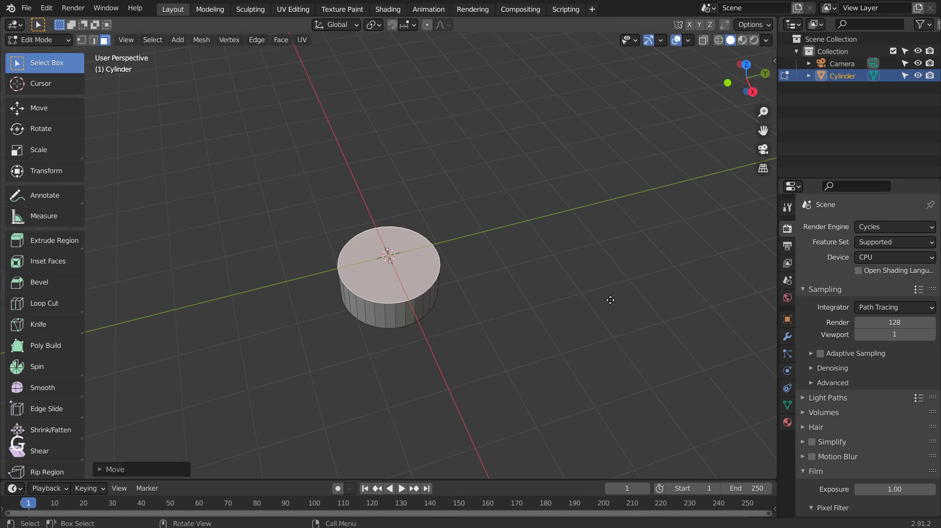
{"action": "scroll", "coordinate": [559, 300], "scroll_direction": "up", "scroll_amount": 4}
{"action": "mouse_move", "coordinate": [549, 304]}
{"action": "middle_mouse_down"}
{"action": "mouse_move", "coordinate": [551, 281]}
{"action": "mouse_move", "coordinate": [558, 304]}
{"action": "middle_mouse_up"}
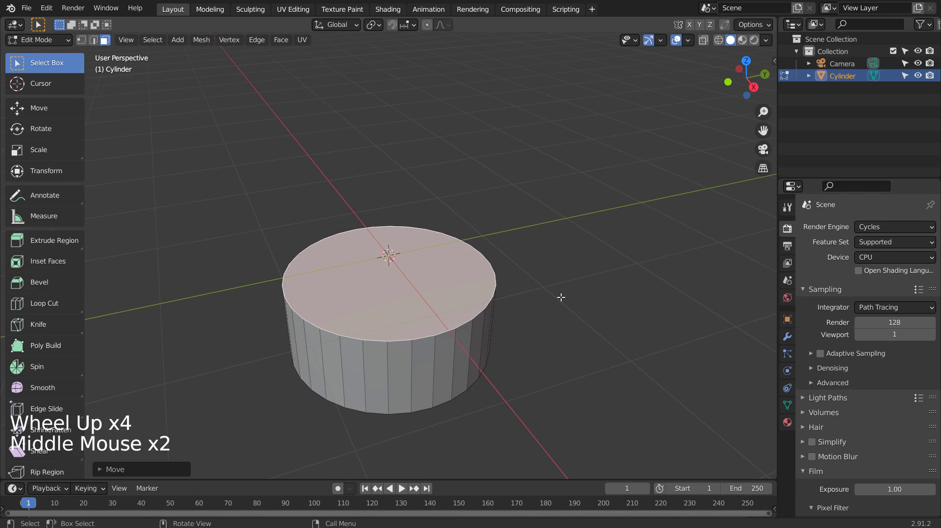
Extrude and shrink the top face, then extrude it upward into a narrower upper tier
{"action": "key", "text": "e"}
{"action": "left_click", "coordinate": [561, 297]}
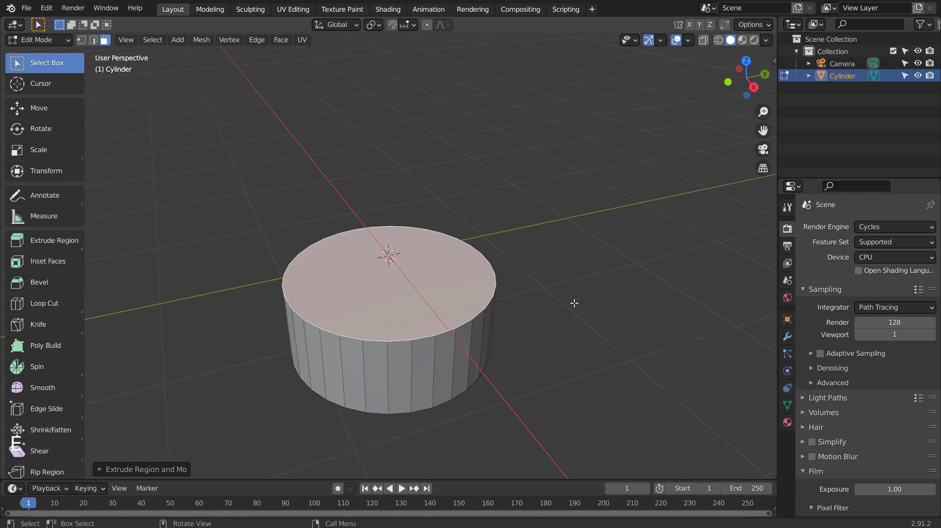
{"action": "key", "text": "s"}
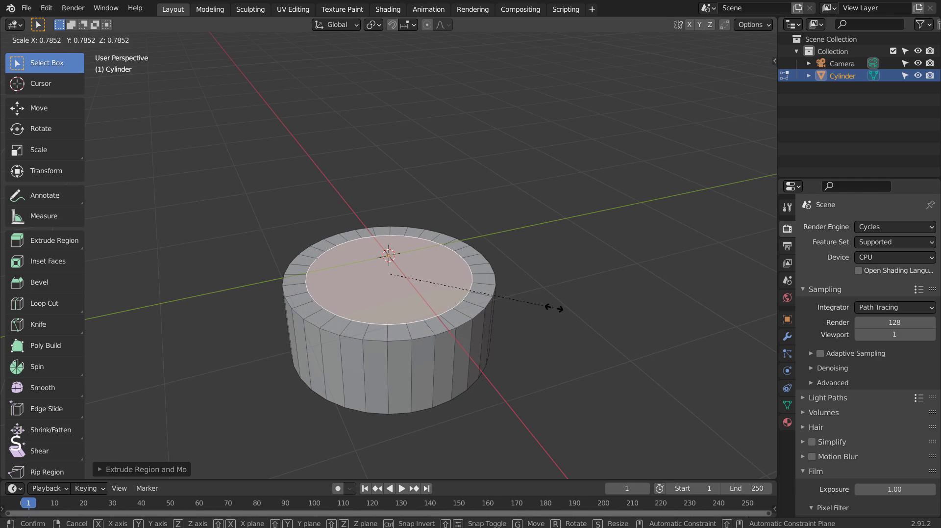
{"action": "left_click", "coordinate": [553, 300]}
{"action": "key", "text": "e"}
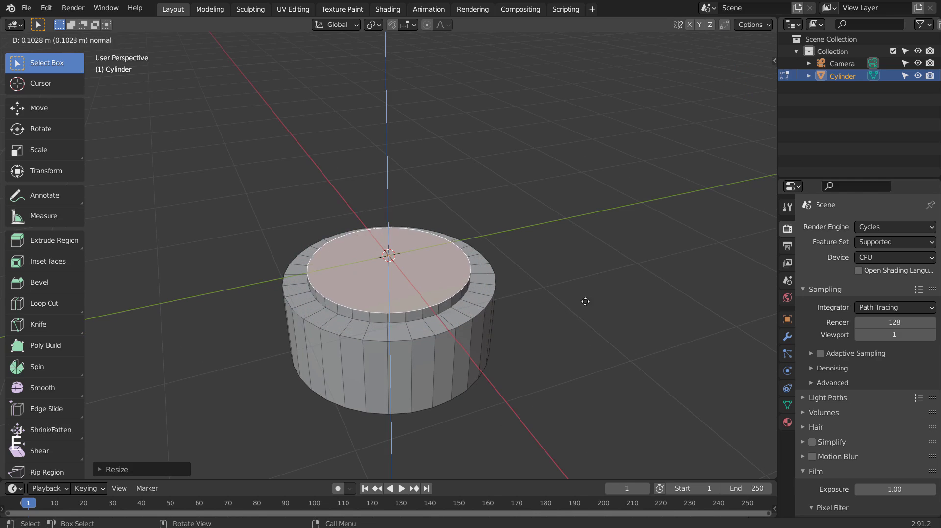
{"action": "left_click", "coordinate": [584, 239]}
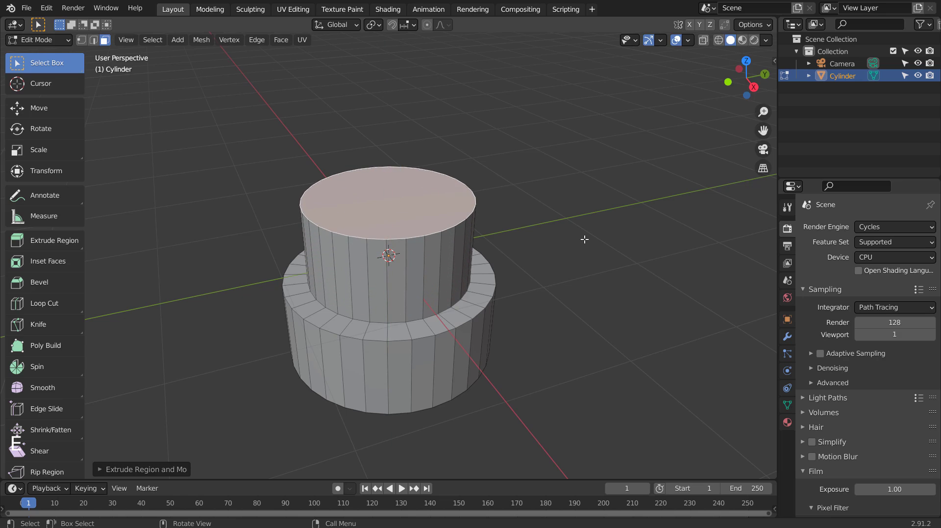
Inset the tier's top face into a rim and extrude it down into a deep opening
{"action": "key", "text": "e"}
{"action": "right_click", "coordinate": [584, 239]}
{"action": "key", "text": "s"}
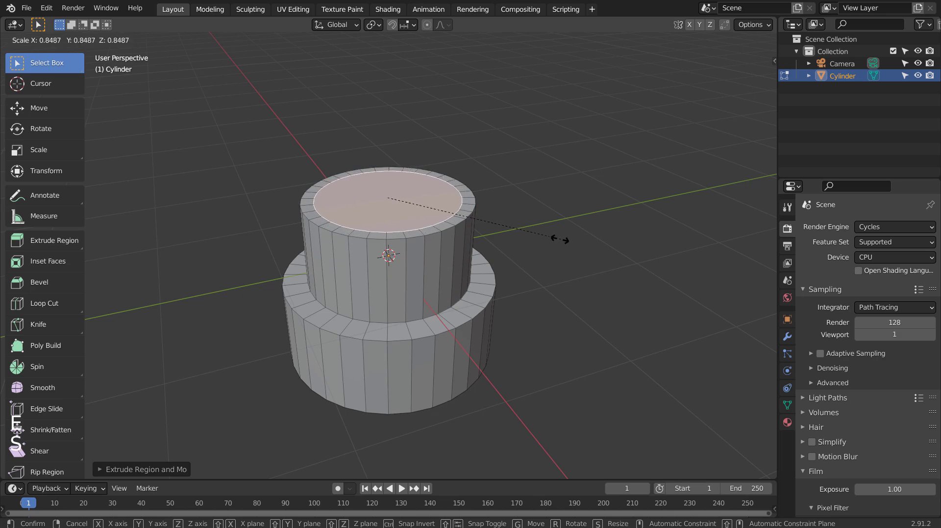
{"action": "left_click", "coordinate": [547, 237]}
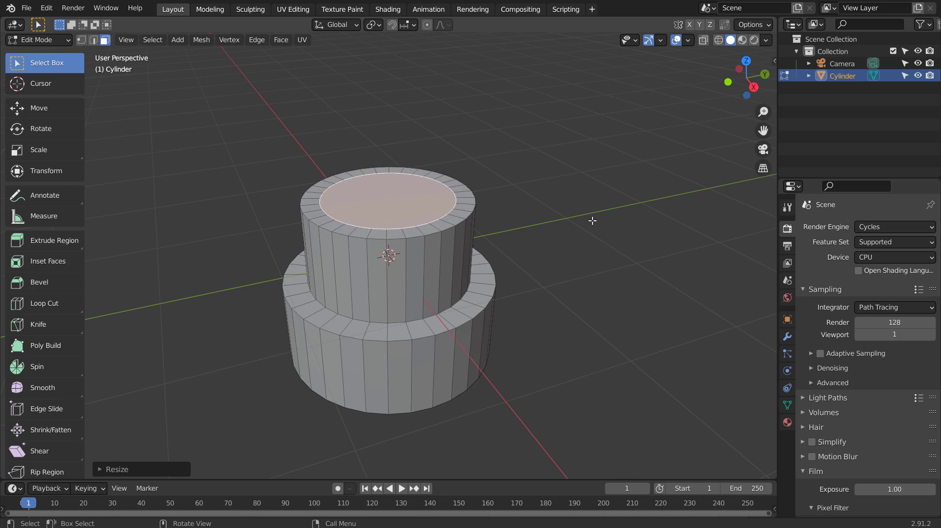
{"action": "key", "text": "e"}
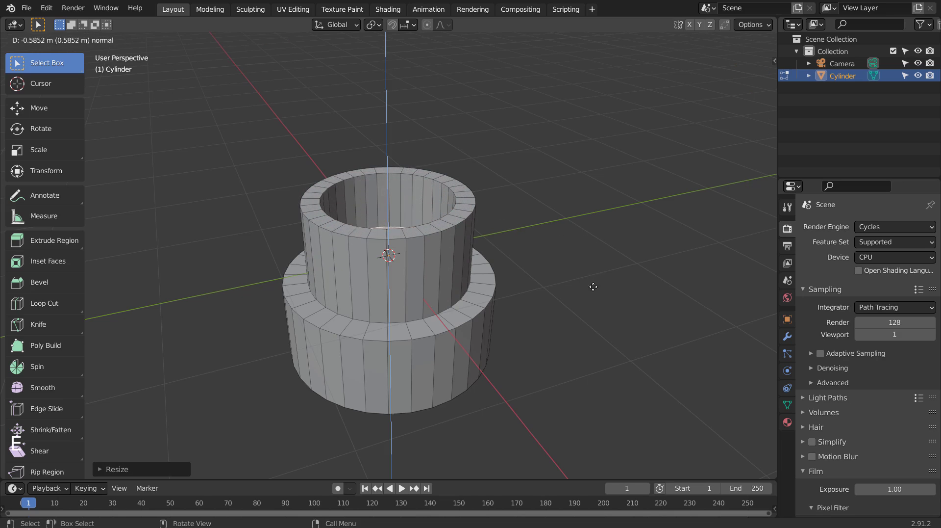
{"action": "left_click", "coordinate": [593, 341]}
{"action": "middle_click_drag", "start_coordinate": [603, 204], "coordinate": [609, 258]}
{"action": "key", "text": "Tab"}
{"action": "key", "text": "Tab"}
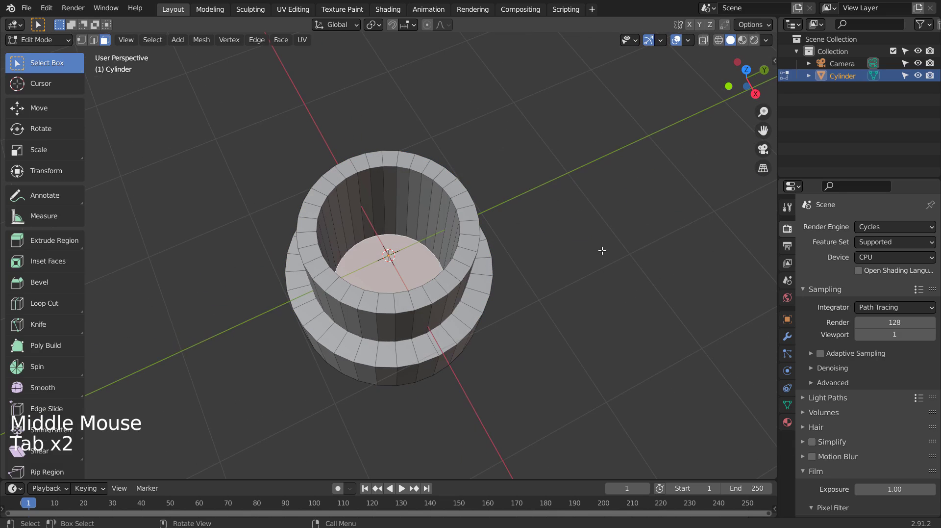
{"action": "key", "text": "3"}
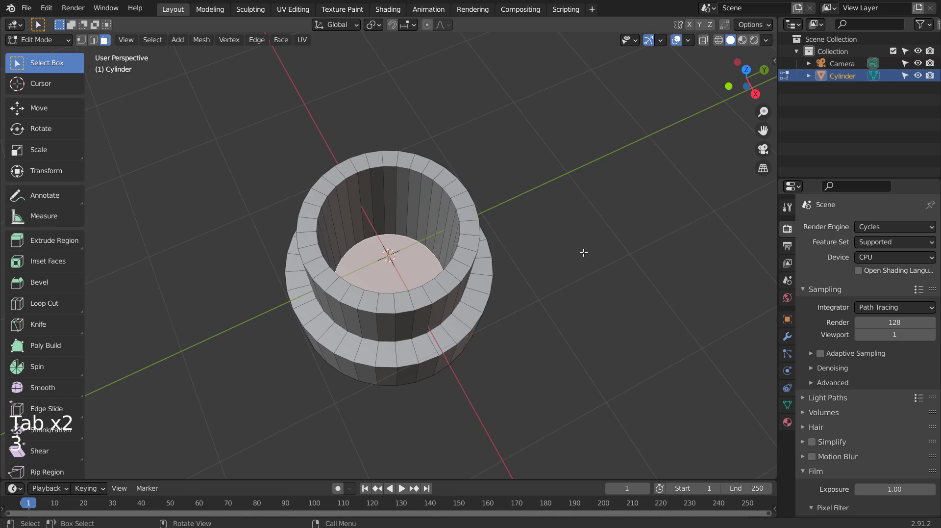
Scale the top face loop inward so the upper tier tapers to a narrower rim
{"action": "left_click", "coordinate": [469, 251], "text": "alt"}
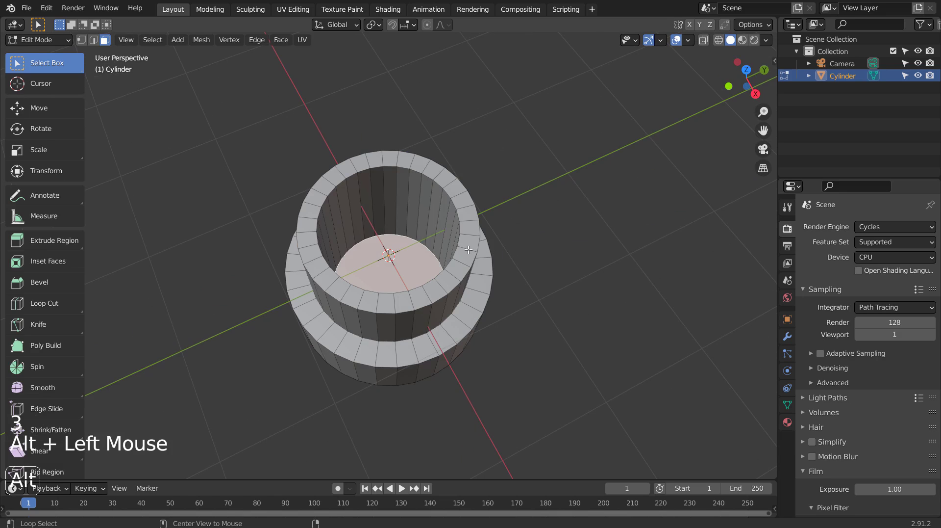
{"action": "key", "text": "s"}
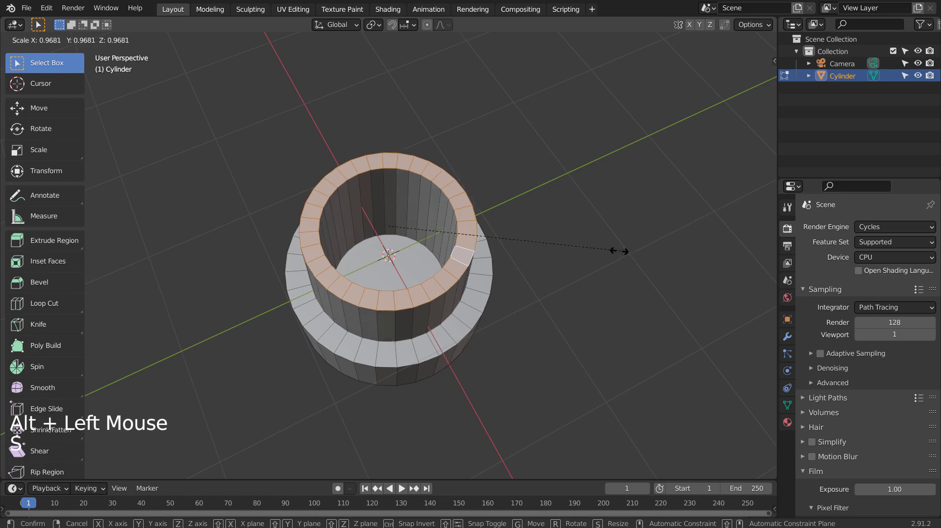
{"action": "left_click", "coordinate": [548, 250]}
{"action": "middle_click_drag", "start_coordinate": [556, 302], "coordinate": [554, 221]}
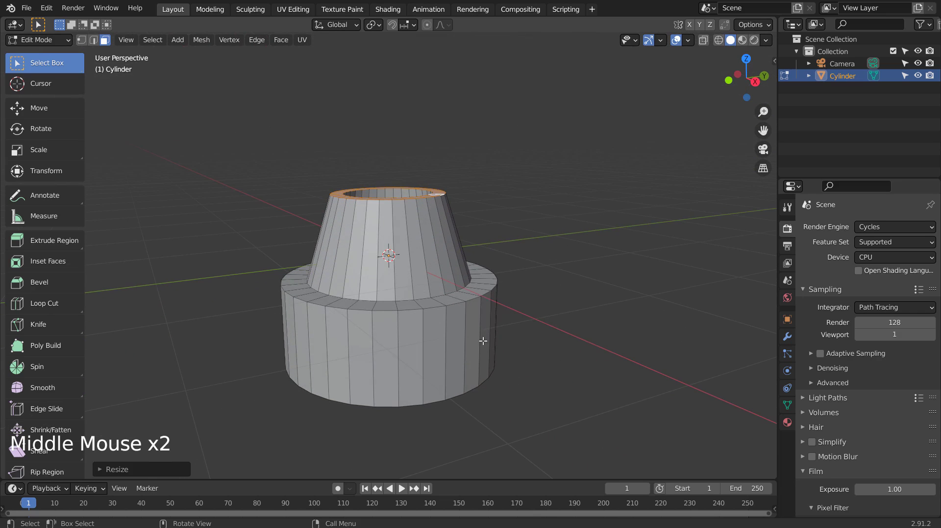
Move the middle edge loop down along Z to form a flared shoulder
{"action": "key", "text": "2"}
{"action": "left_click", "coordinate": [433, 311], "text": "alt"}
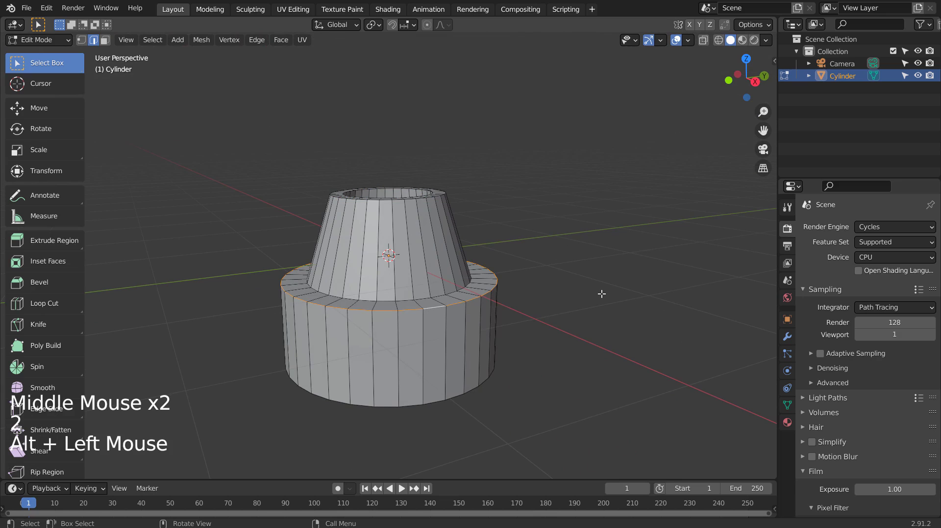
{"action": "key", "text": "g"}
{"action": "key", "text": "z"}
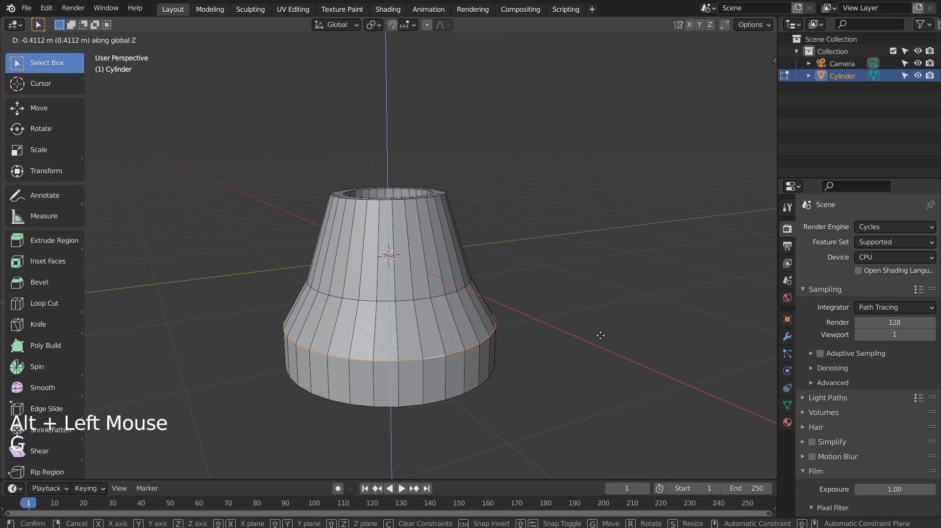
{"action": "left_click", "coordinate": [597, 322]}
{"action": "middle_click_drag", "start_coordinate": [567, 235], "coordinate": [562, 259]}
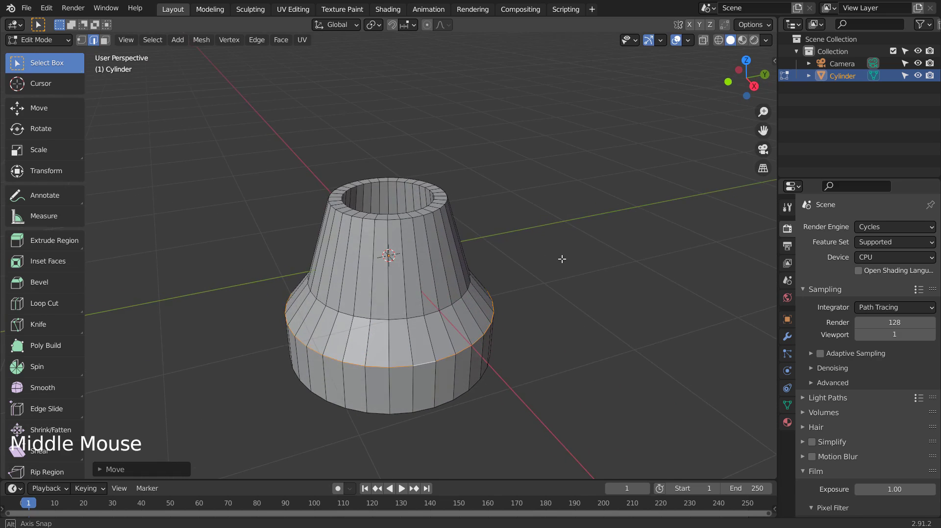
Add evenly centred loop cuts around the upper taper
{"action": "key", "text": "ctrl+r"}
{"action": "scroll", "coordinate": [414, 262], "scroll_direction": "up", "scroll_amount": 4}
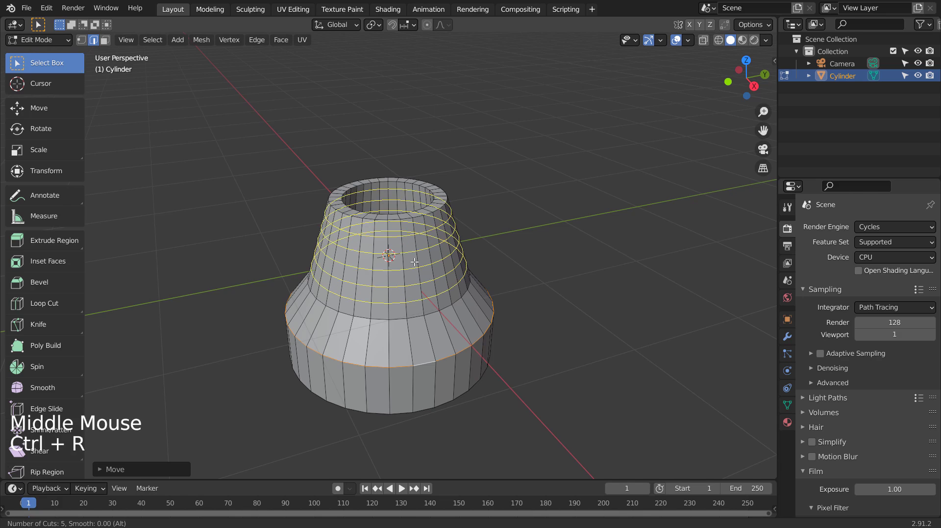
{"action": "scroll", "coordinate": [415, 262], "scroll_direction": "down", "scroll_amount": 1}
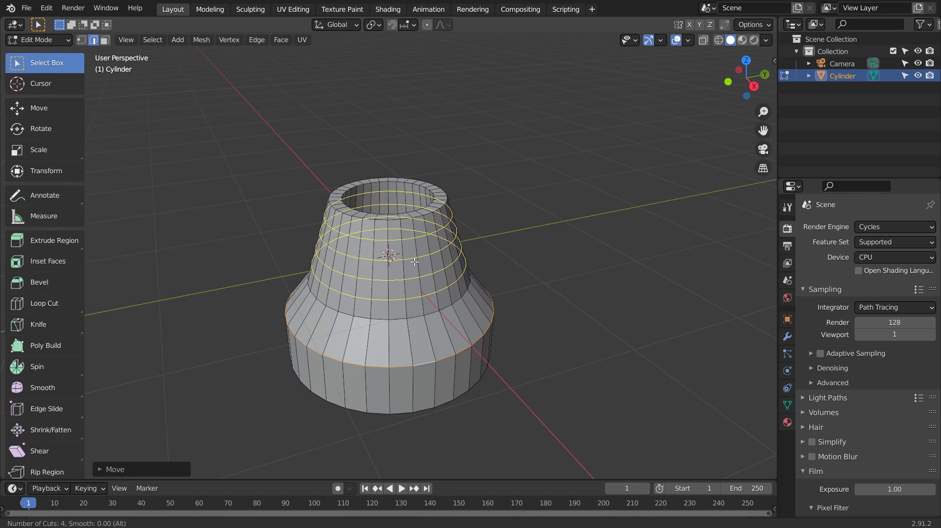
{"action": "scroll", "coordinate": [414, 262], "scroll_direction": "up", "scroll_amount": 1}
{"action": "left_click", "coordinate": [414, 262]}
{"action": "right_click", "coordinate": [416, 255]}
Undo the face ring selections and loop cuts, then start a fresh four-cut loop cut on the taper
{"action": "key", "text": "3"}
{"action": "left_click", "coordinate": [401, 245], "text": "alt"}
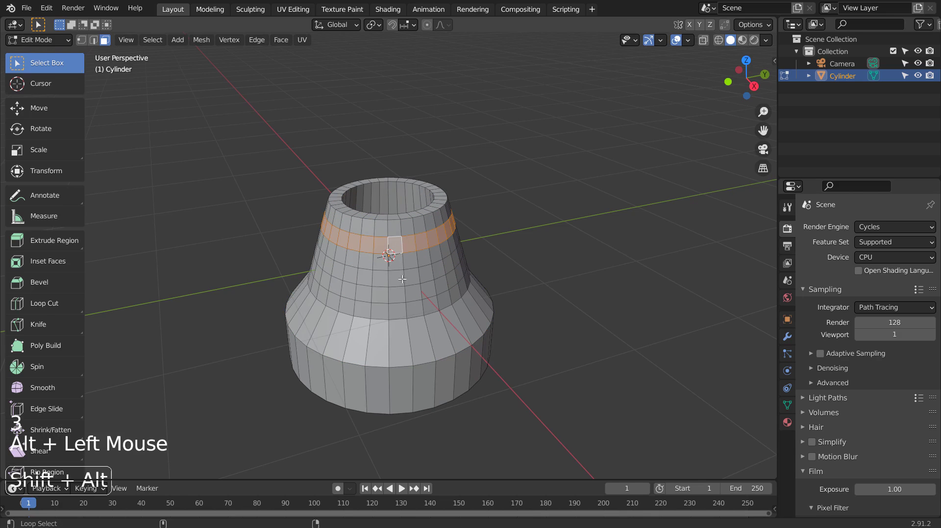
{"action": "left_click", "coordinate": [404, 279], "text": "alt+shift"}
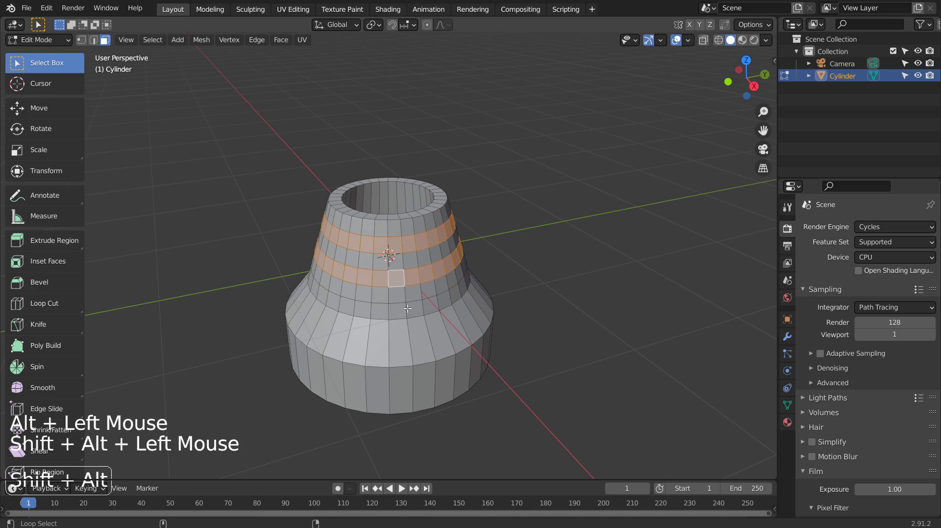
{"action": "key", "text": "ctrl+z"}
{"action": "key", "text": "ctrl+z"}
{"action": "key", "text": "ctrl+z"}
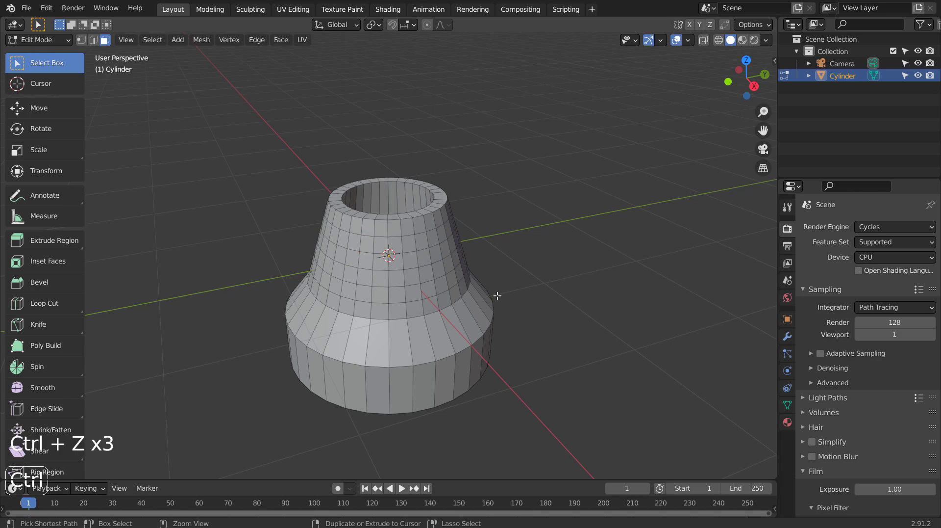
{"action": "key", "text": "ctrl+z"}
{"action": "key", "text": "ctrl+z"}
{"action": "key", "text": "ctrl+r"}
{"action": "scroll", "coordinate": [412, 248], "scroll_direction": "up", "scroll_amount": 1}
{"action": "scroll", "coordinate": [412, 248], "scroll_direction": "up", "scroll_amount": 1}
{"action": "scroll", "coordinate": [412, 247], "scroll_direction": "up", "scroll_amount": 1}
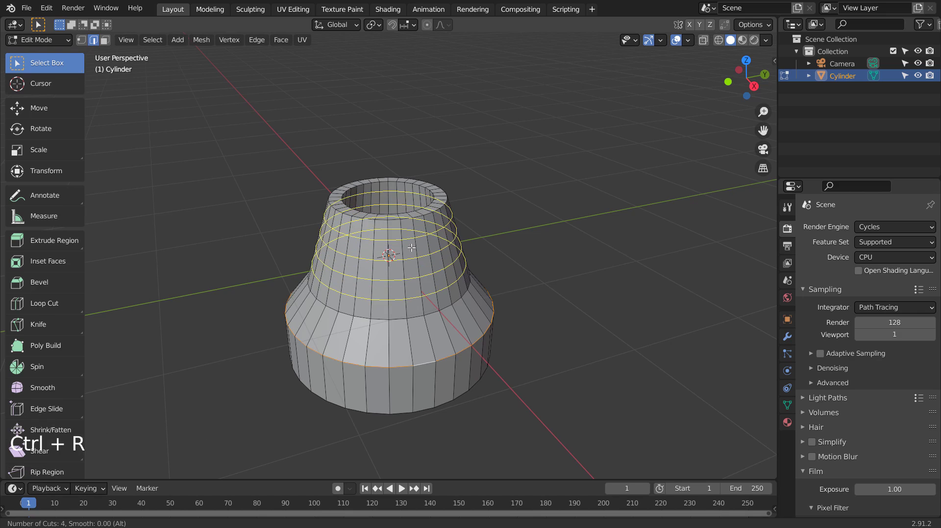
Commit the four loop cuts, select alternating face bands, and extrude them individually outward as ribs
{"action": "left_click", "coordinate": [412, 248]}
{"action": "left_click", "coordinate": [430, 246]}
{"action": "key", "text": "3"}
{"action": "left_click", "coordinate": [418, 244], "text": "alt"}
{"action": "left_click", "coordinate": [420, 264], "text": "alt+shift"}
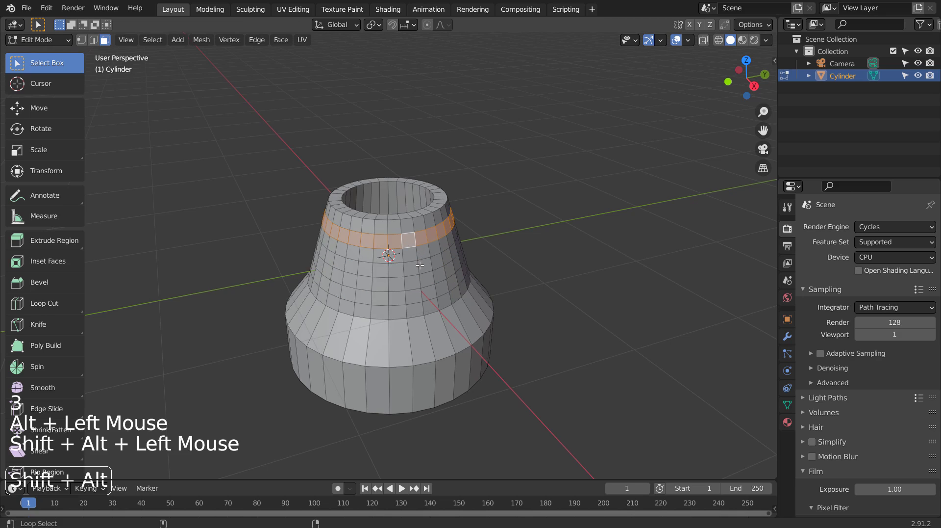
{"action": "middle_click_drag", "start_coordinate": [580, 266], "coordinate": [572, 271]}
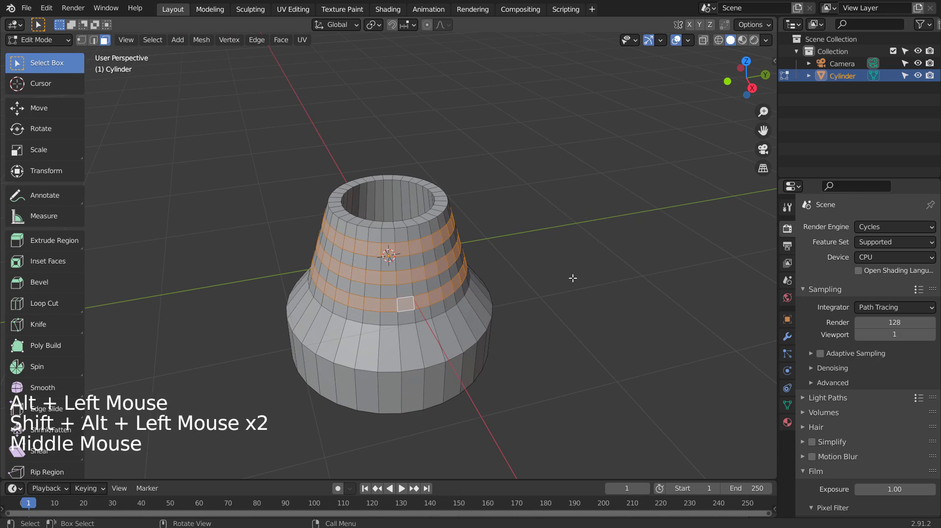
{"action": "key", "text": "alt+e"}
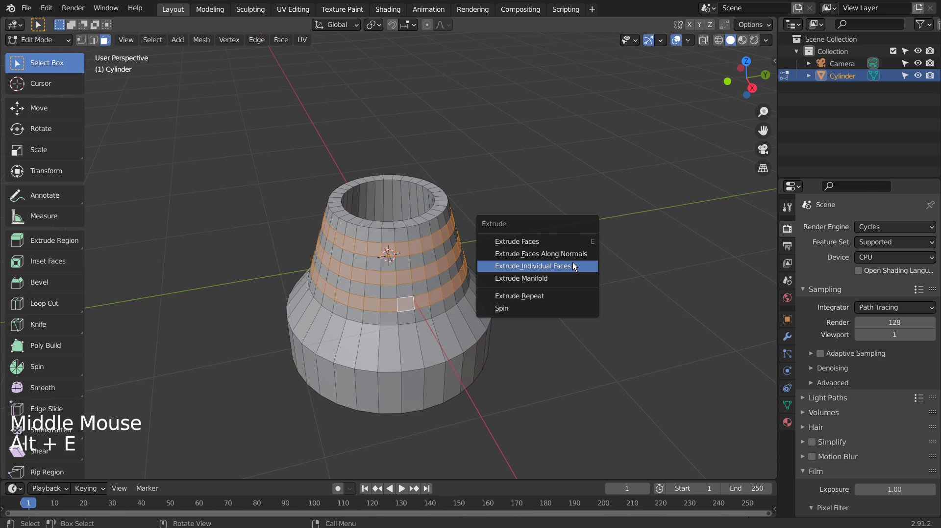
{"action": "left_click", "coordinate": [573, 253]}
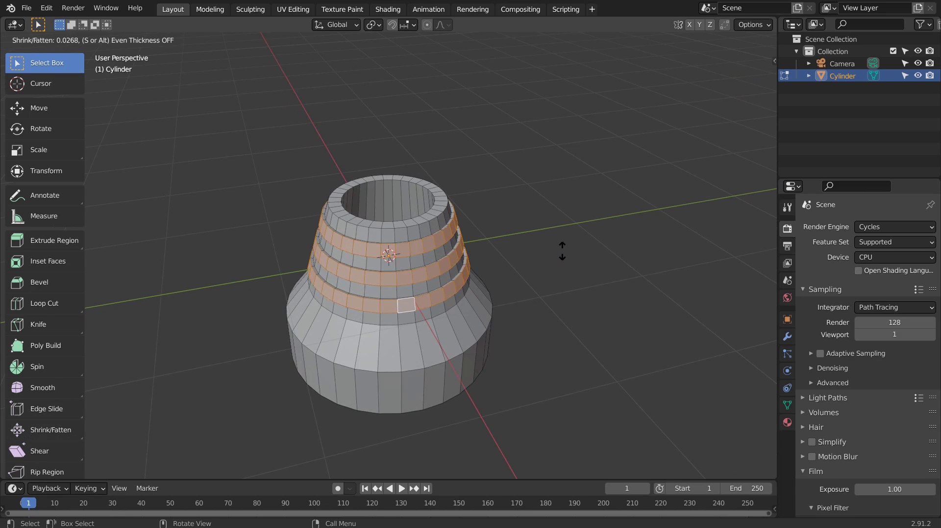
Confirm the rib extrusion and add level-3 subdivision smoothing to the vase
{"action": "left_click", "coordinate": [561, 255]}
{"action": "key", "text": "Tab"}
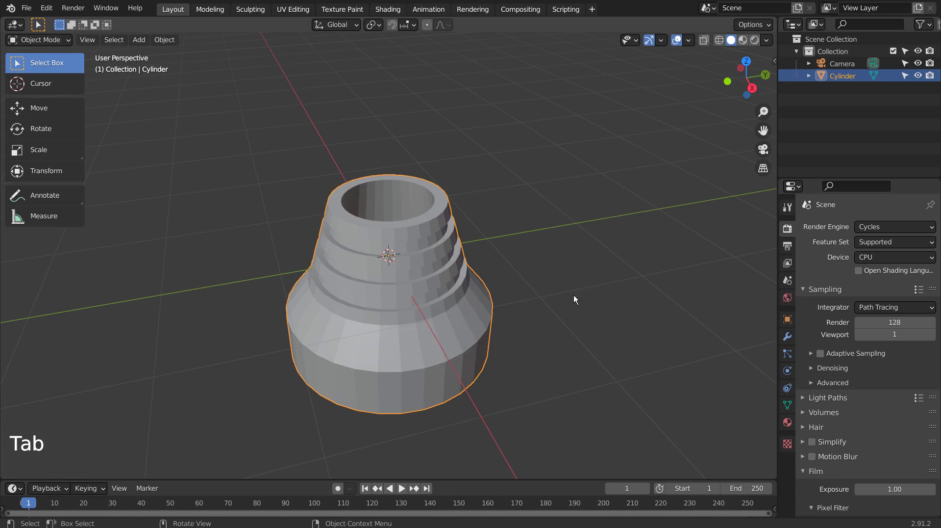
{"action": "middle_click_drag", "start_coordinate": [574, 296], "coordinate": [465, 312]}
{"action": "key", "text": "ctrl+3"}
{"action": "scroll", "coordinate": [468, 332], "scroll_direction": "up", "scroll_amount": 2}
Add two edge loops around the rim and slide them tight against its inner and outer edges
{"action": "key", "text": "Tab"}
{"action": "scroll", "coordinate": [464, 312], "scroll_direction": "up", "scroll_amount": 1}
{"action": "scroll", "coordinate": [465, 312], "scroll_direction": "up", "scroll_amount": 1}
{"action": "key", "text": "ctrl+r"}
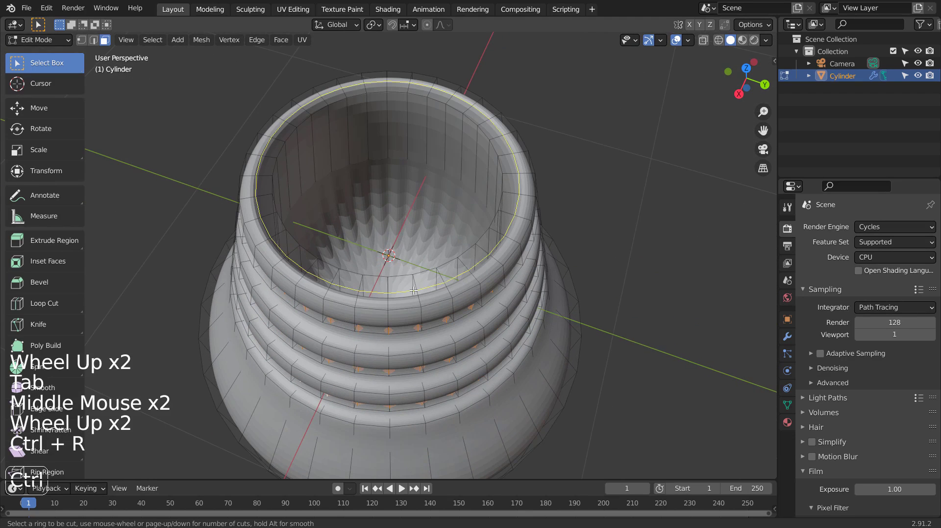
{"action": "right_click", "coordinate": [413, 289]}
{"action": "right_click", "coordinate": [412, 289]}
{"action": "key", "text": "2"}
{"action": "left_click", "coordinate": [443, 284], "text": "alt"}
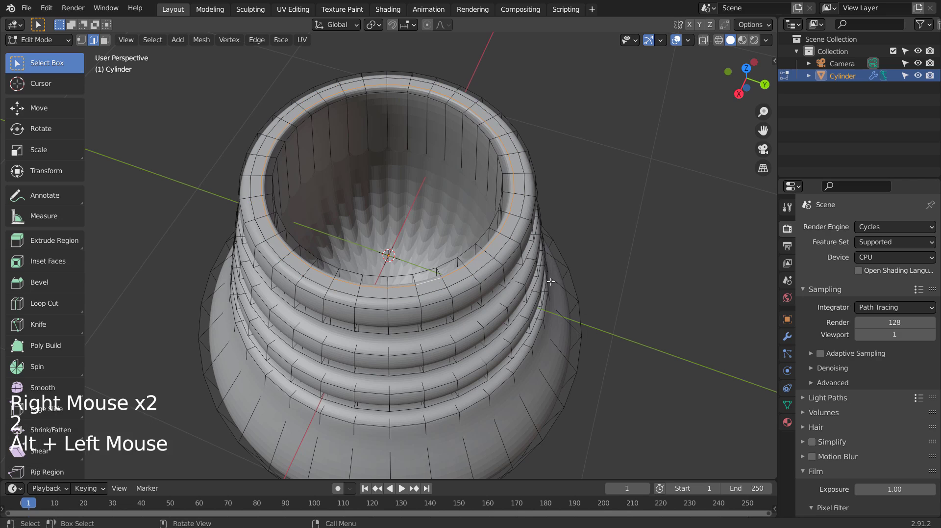
{"action": "key", "text": "g"}
{"action": "key", "text": "g"}
{"action": "mouse_move", "coordinate": [541, 275]}
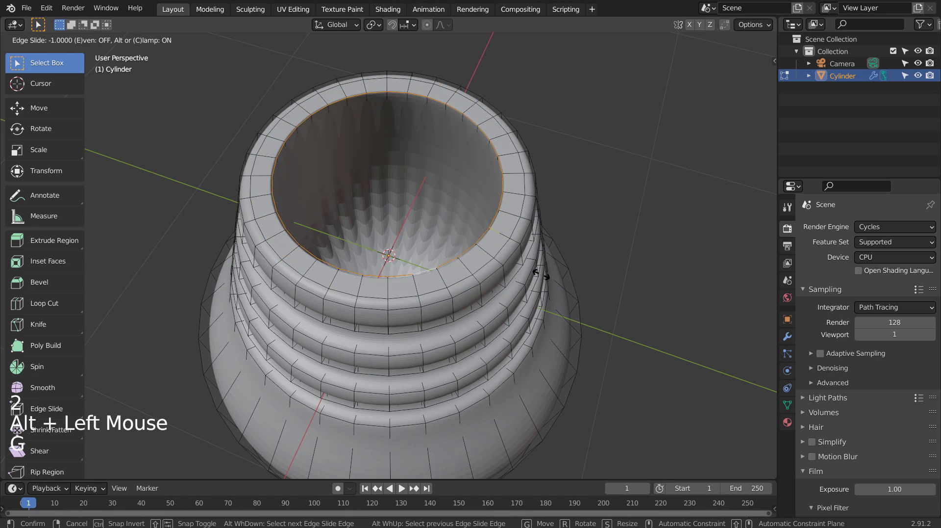
{"action": "left_click", "coordinate": [541, 282]}
{"action": "left_click", "coordinate": [568, 290], "text": "alt"}
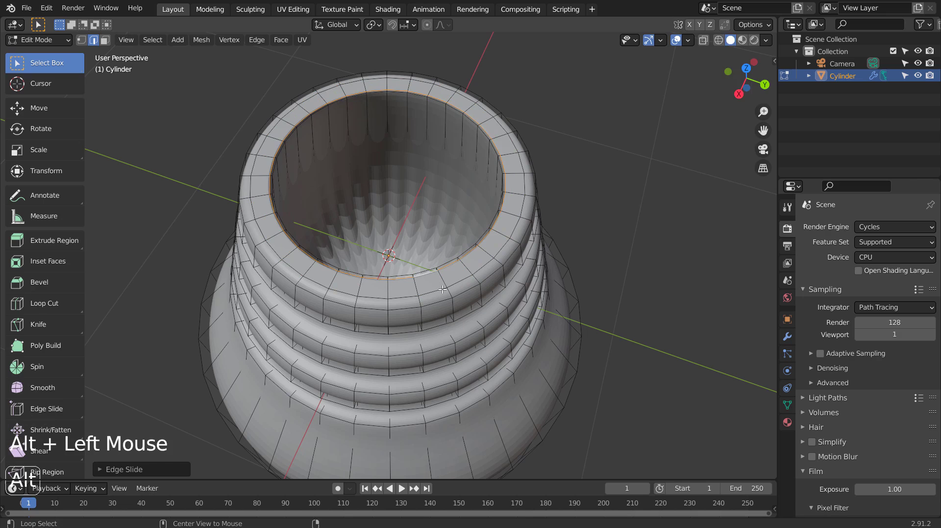
{"action": "key", "text": "g"}
{"action": "key", "text": "g"}
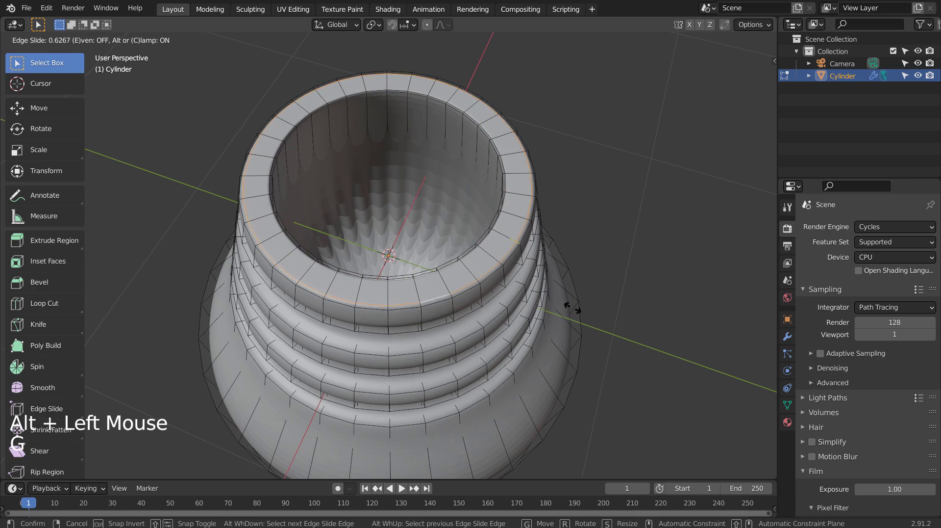
{"action": "left_click", "coordinate": [572, 309]}
Check the rim, then add a supporting loop cut along the top rim
{"action": "key", "text": "Tab"}
{"action": "middle_click_drag", "start_coordinate": [584, 334], "coordinate": [490, 237]}
{"action": "key", "text": "Tab"}
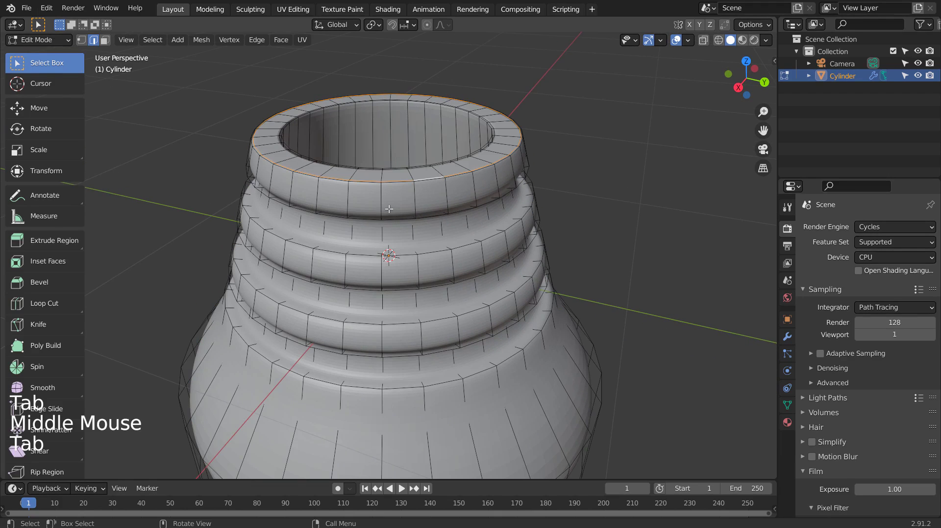
{"action": "key", "text": "ctrl+r"}
{"action": "left_click", "coordinate": [384, 207]}
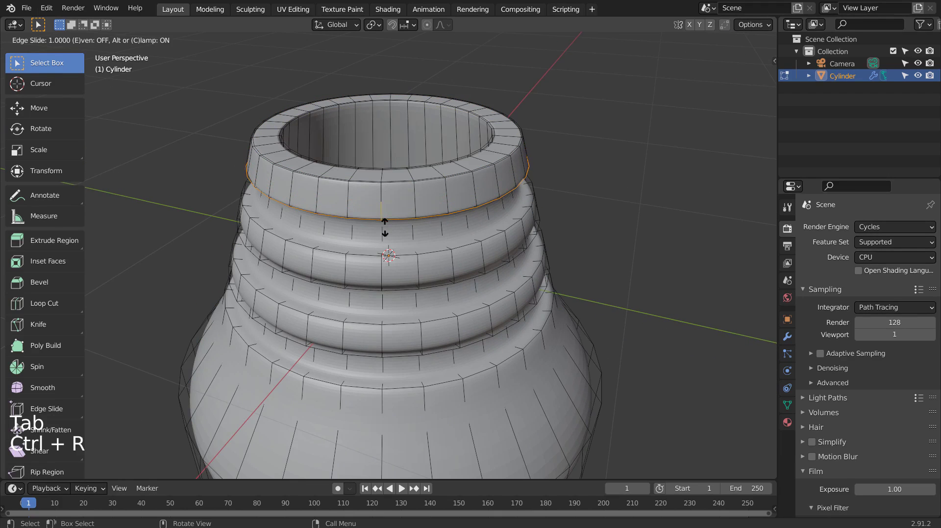
{"action": "left_click", "coordinate": [385, 220]}
Add tight supporting loop cuts on both sides of the top rib and the next rib
{"action": "middle_click_drag", "start_coordinate": [385, 221], "coordinate": [398, 198]}
{"action": "key", "text": "ctrl+r"}
{"action": "left_click", "coordinate": [384, 190]}
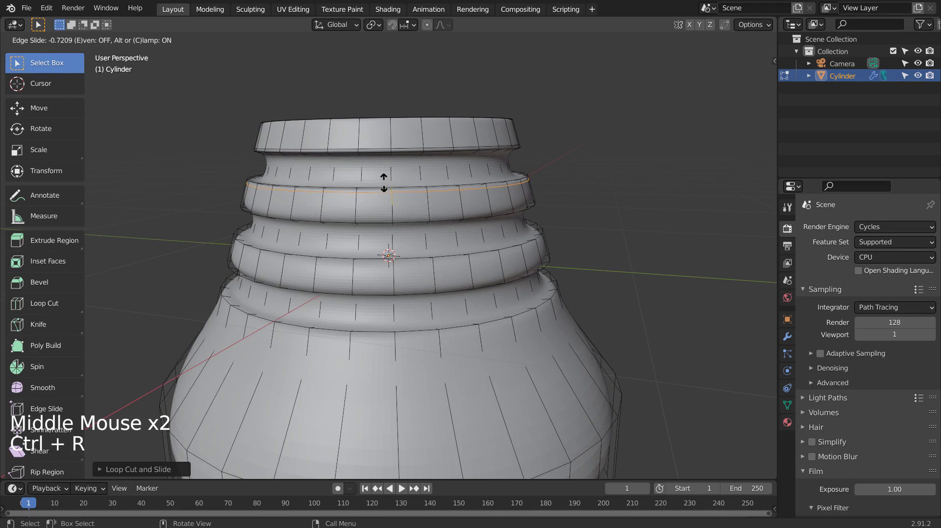
{"action": "left_click", "coordinate": [384, 178]}
{"action": "key", "text": "ctrl+r"}
{"action": "left_click", "coordinate": [385, 205]}
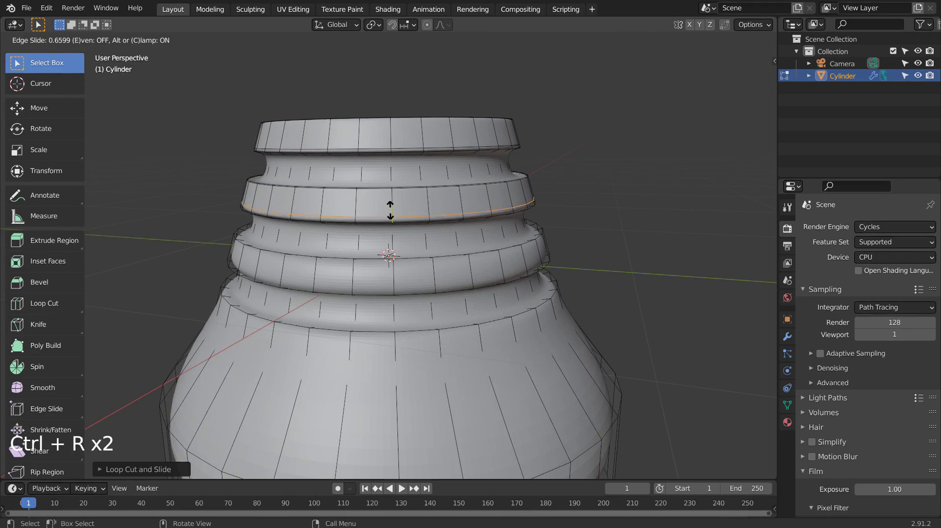
{"action": "left_click", "coordinate": [391, 212]}
{"action": "key", "text": "ctrl+r"}
{"action": "left_click", "coordinate": [396, 270]}
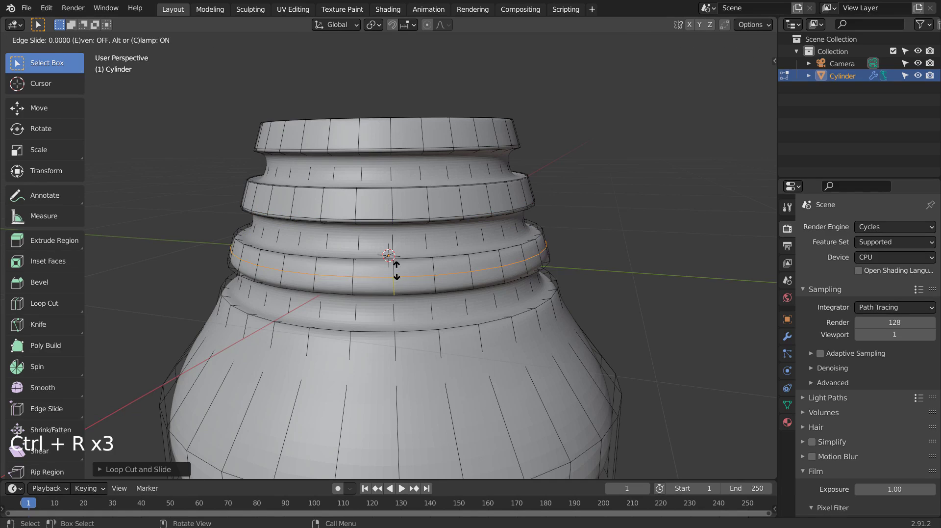
{"action": "left_click", "coordinate": [398, 257]}
Add tight supporting loop cuts around the middle rib and the lowest rib
{"action": "key", "text": "ctrl+r"}
{"action": "left_click", "coordinate": [397, 274]}
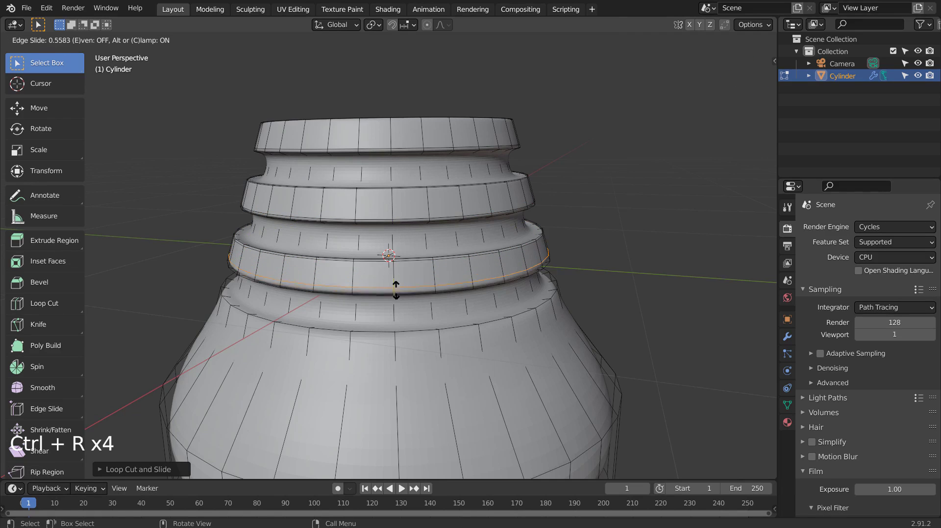
{"action": "left_click", "coordinate": [396, 291]}
{"action": "key", "text": "ctrl+r"}
{"action": "left_click", "coordinate": [396, 320]}
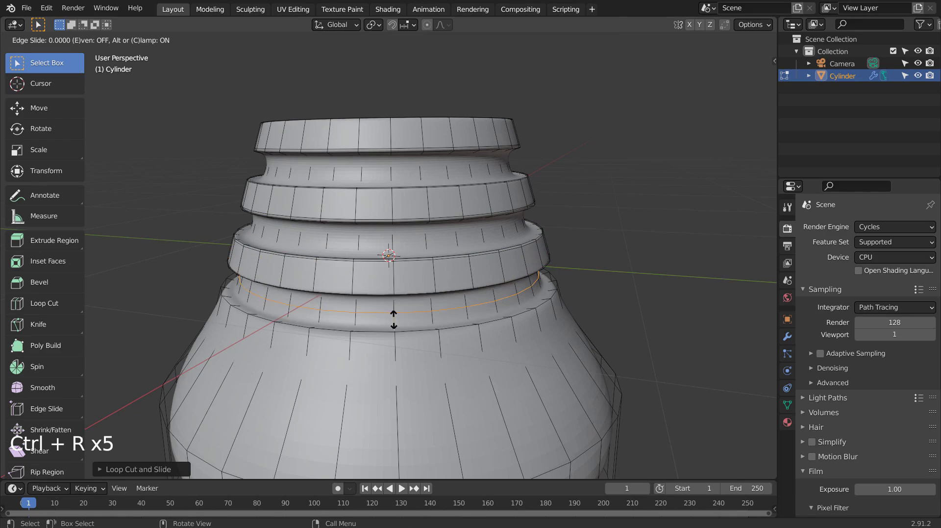
{"action": "left_click", "coordinate": [395, 332]}
{"action": "key", "text": "ctrl+r"}
{"action": "left_click", "coordinate": [393, 343]}
{"action": "left_click", "coordinate": [398, 358]}
{"action": "key", "text": "ctrl+r"}
{"action": "left_click", "coordinate": [397, 345]}
{"action": "left_click", "coordinate": [397, 332]}
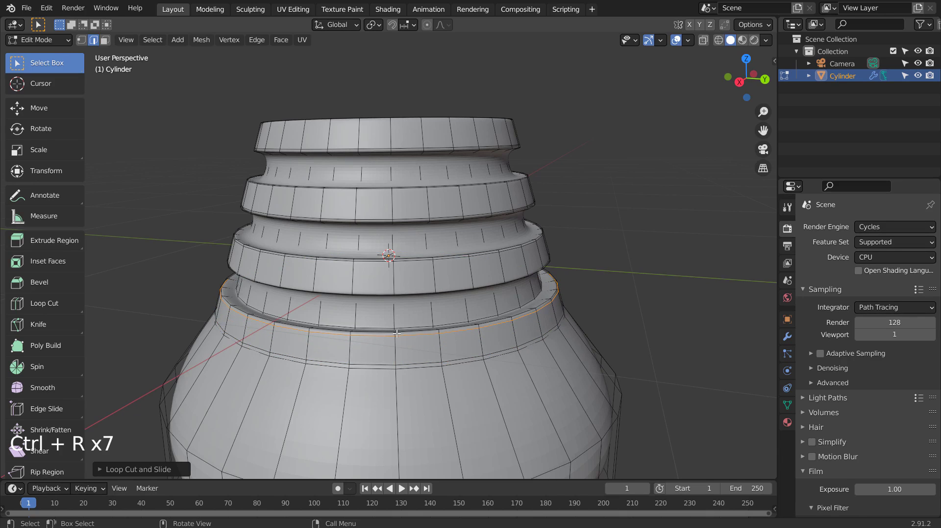
Check the smoothing, then add another supporting loop cut on the lower rib
{"action": "key", "text": "Tab"}
{"action": "middle_click_drag", "start_coordinate": [434, 325], "coordinate": [451, 337]}
{"action": "scroll", "coordinate": [451, 337], "scroll_direction": "up", "scroll_amount": 2}
{"action": "key", "text": "Tab"}
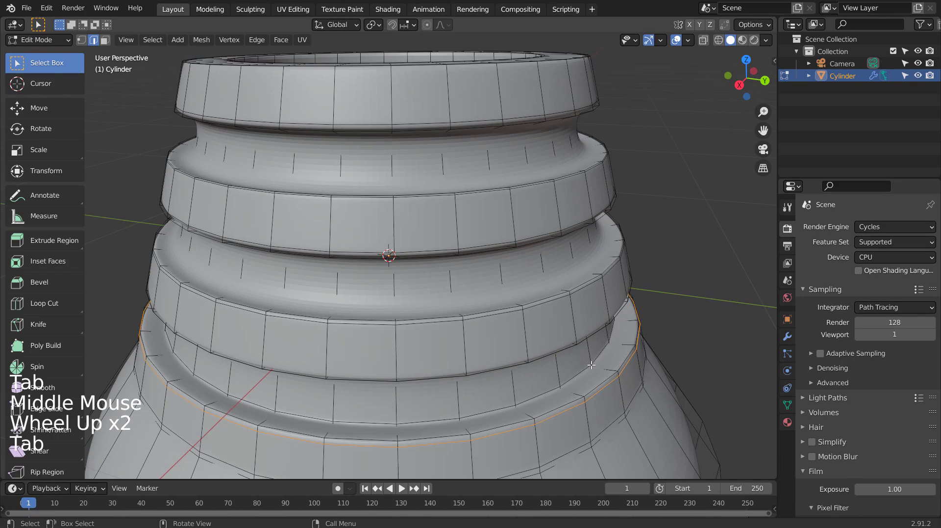
{"action": "key", "text": "ctrl+r"}
{"action": "left_click", "coordinate": [566, 389]}
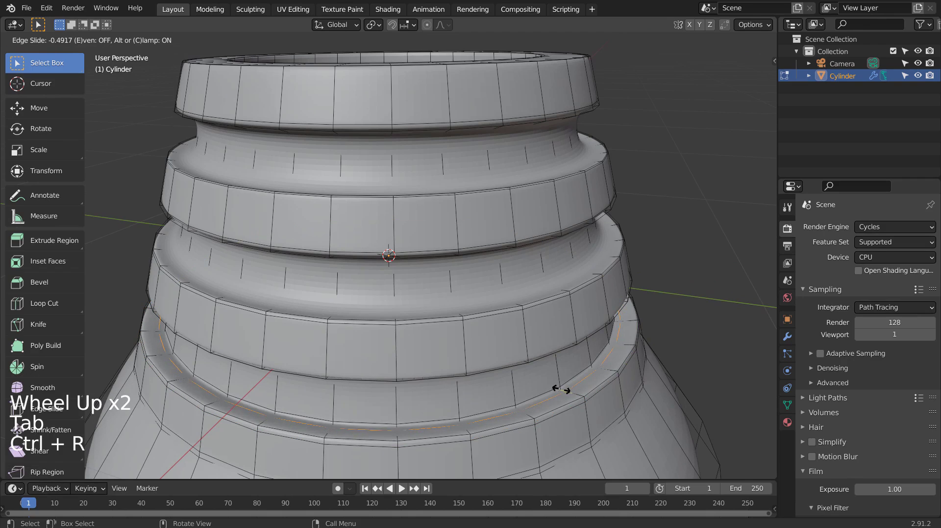
{"action": "left_click", "coordinate": [559, 389]}
Add a loop cut on the middle ring and undo an unwanted extra cut
{"action": "key", "text": "ctrl+r"}
{"action": "left_click", "coordinate": [511, 314]}
{"action": "left_click", "coordinate": [508, 301]}
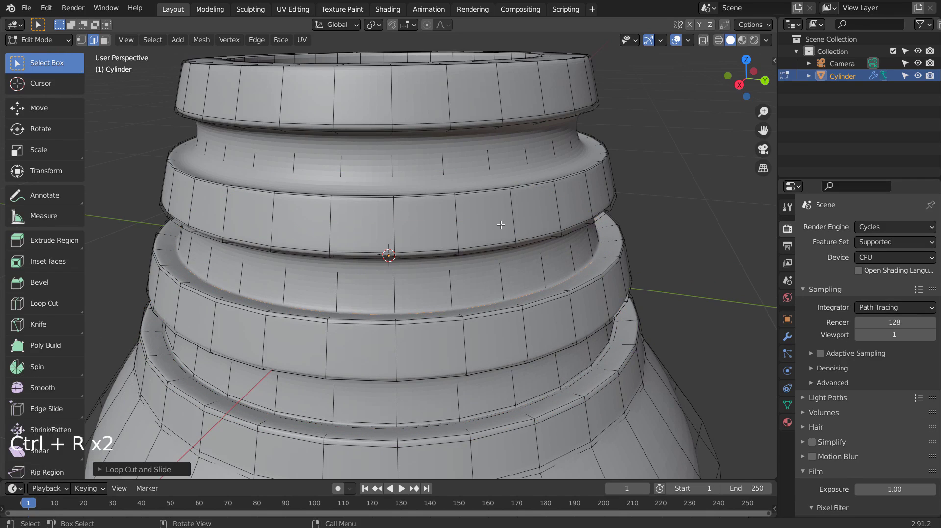
{"action": "key", "text": "ctrl+r"}
{"action": "left_click", "coordinate": [499, 186]}
{"action": "left_click", "coordinate": [500, 185]}
{"action": "key", "text": "ctrl+z"}
{"action": "middle_click_drag", "start_coordinate": [500, 185], "coordinate": [522, 284]}
Add a supporting loop cut near the top rib
{"action": "key", "text": "ctrl+r"}
{"action": "left_click", "coordinate": [523, 285]}
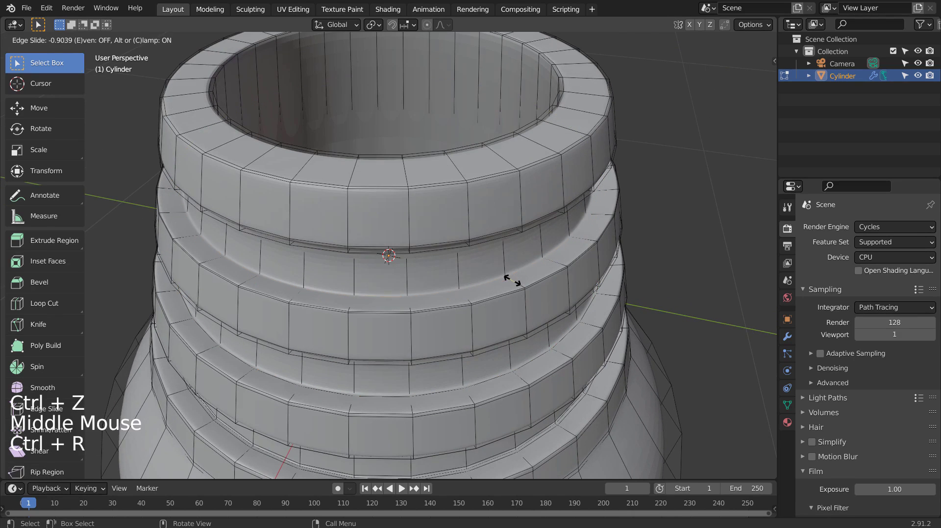
{"action": "left_click", "coordinate": [513, 280]}
{"action": "mouse_move", "coordinate": [512, 280]}
{"action": "middle_mouse_down"}
{"action": "mouse_move", "coordinate": [525, 263]}
{"action": "mouse_move", "coordinate": [502, 213]}
{"action": "mouse_move", "coordinate": [523, 257]}
{"action": "mouse_move", "coordinate": [523, 290]}
{"action": "middle_mouse_up"}
Apply Shade Smooth to the ribbed vase in Object Mode
{"action": "key", "text": "Tab"}
{"action": "right_click", "coordinate": [501, 213]}
{"action": "left_click", "coordinate": [502, 212]}
{"action": "scroll", "coordinate": [520, 296], "scroll_direction": "down", "scroll_amount": 6}
Add a loop cut near the bottom of the cylinder
{"action": "key", "text": "Tab"}
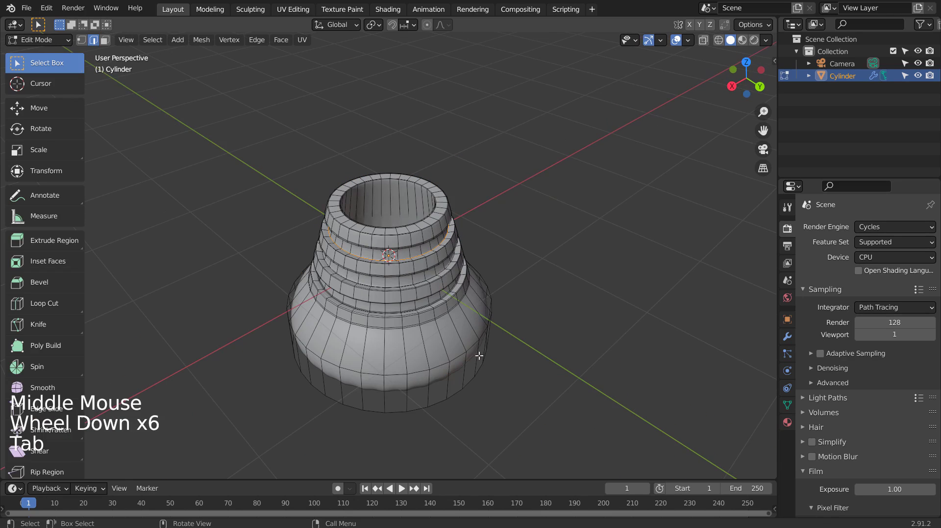
{"action": "key", "text": "ctrl+r"}
{"action": "left_click", "coordinate": [469, 377]}
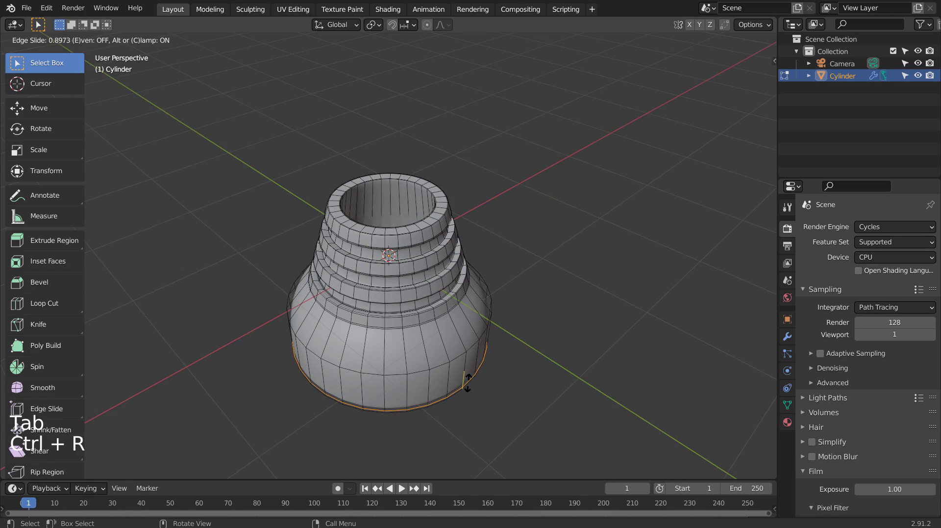
{"action": "middle_click_drag", "start_coordinate": [468, 385], "coordinate": [444, 346]}
Inset the cylinder's bottom face and leave Edit Mode
{"action": "key", "text": "3"}
{"action": "left_click", "coordinate": [442, 345]}
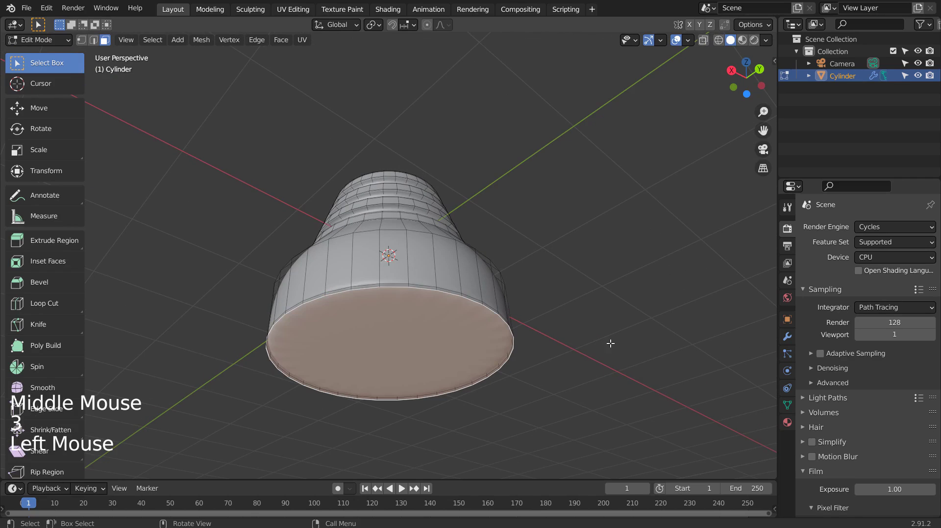
{"action": "key", "text": "i"}
{"action": "key", "text": "Tab"}
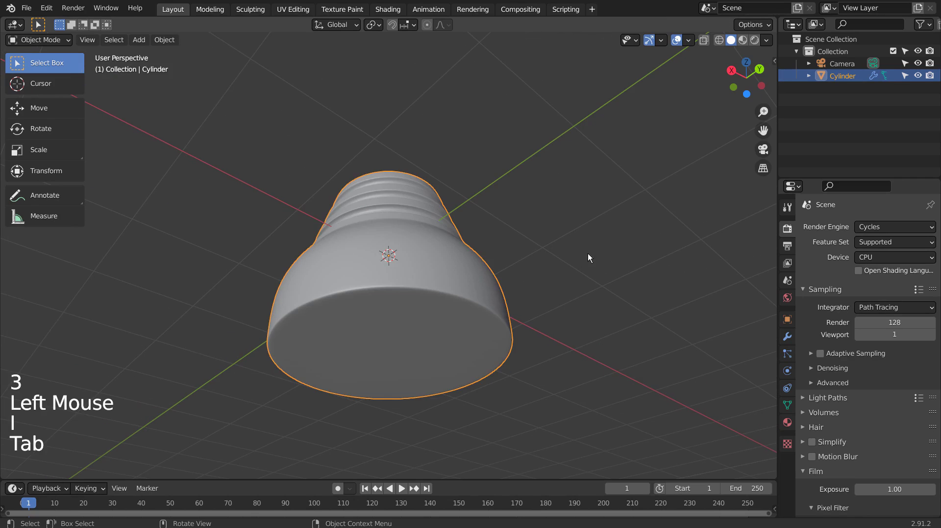
Inset the face on the vase's inner floor
{"action": "middle_click_drag", "start_coordinate": [588, 252], "coordinate": [545, 322]}
{"action": "key", "text": "Tab"}
{"action": "scroll", "coordinate": [544, 322], "scroll_direction": "up", "scroll_amount": 2}
{"action": "key", "text": "3"}
{"action": "left_click", "coordinate": [491, 246]}
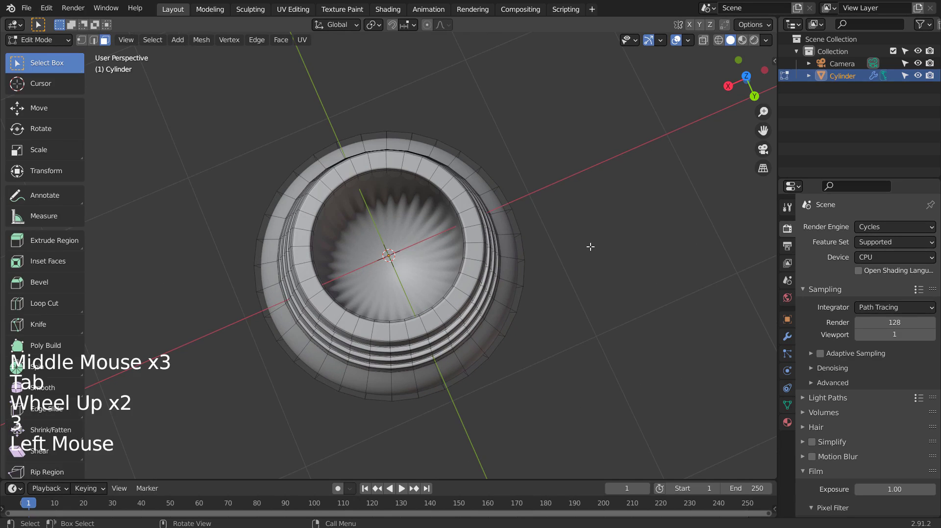
{"action": "key", "text": "i"}
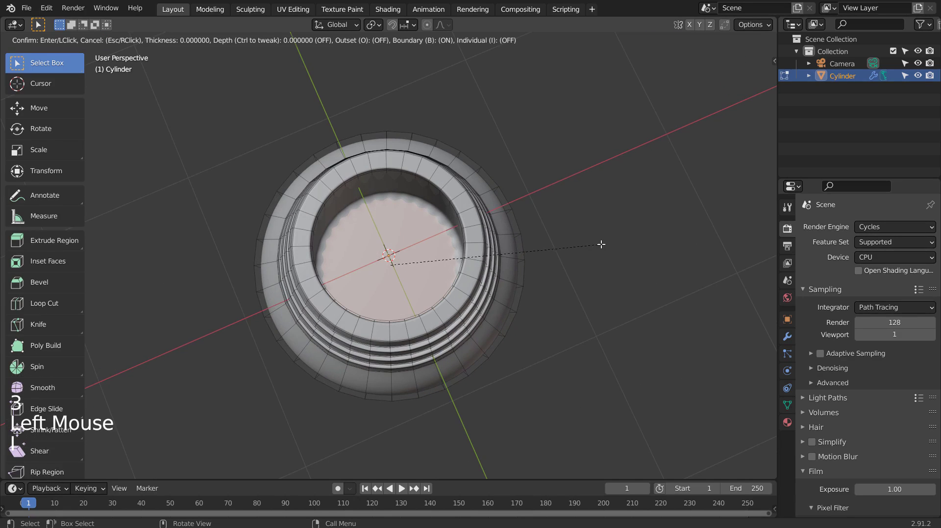
{"action": "left_click", "coordinate": [590, 246]}
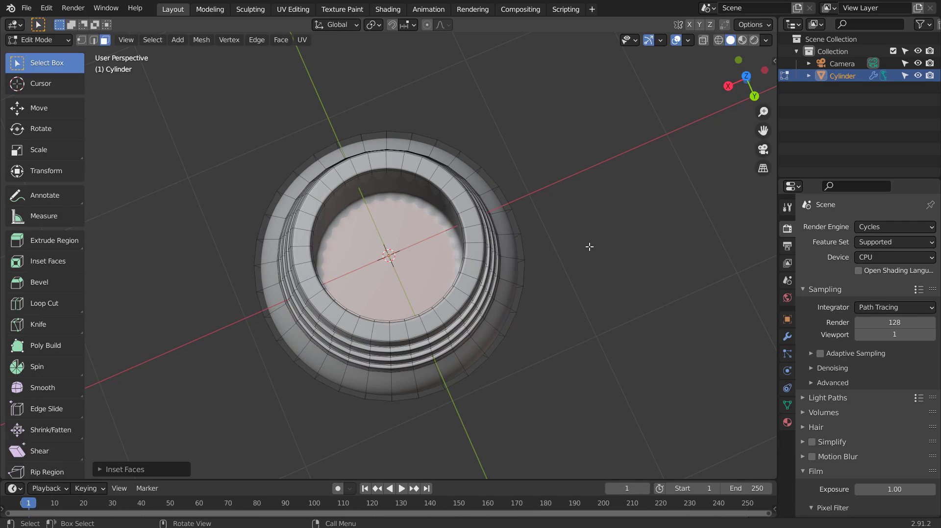
Inset the inner floor face a second time, then finish in Object Mode viewed side-on
{"action": "key", "text": "i"}
{"action": "left_click", "coordinate": [588, 247]}
{"action": "key", "text": "Tab"}
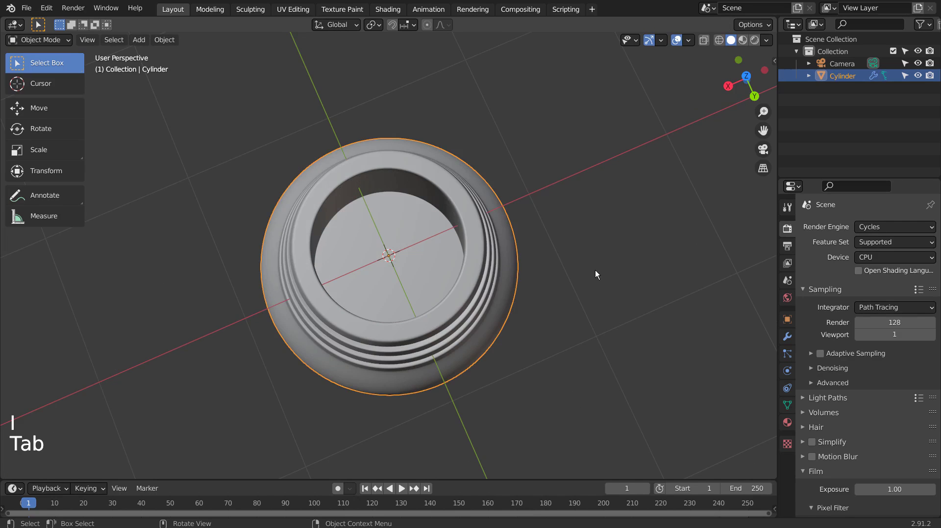
{"action": "middle_click_drag", "start_coordinate": [595, 274], "coordinate": [596, 163]}
{"action": "middle_click", "coordinate": [601, 234]}
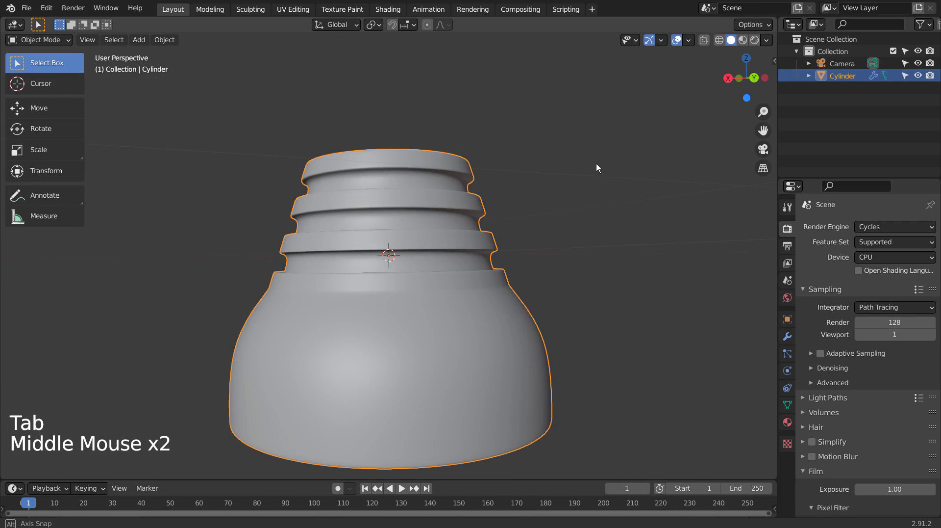
Create Material.001 for the vase and make it strongly metallic (0.945)
{"action": "left_click", "coordinate": [495, 346]}
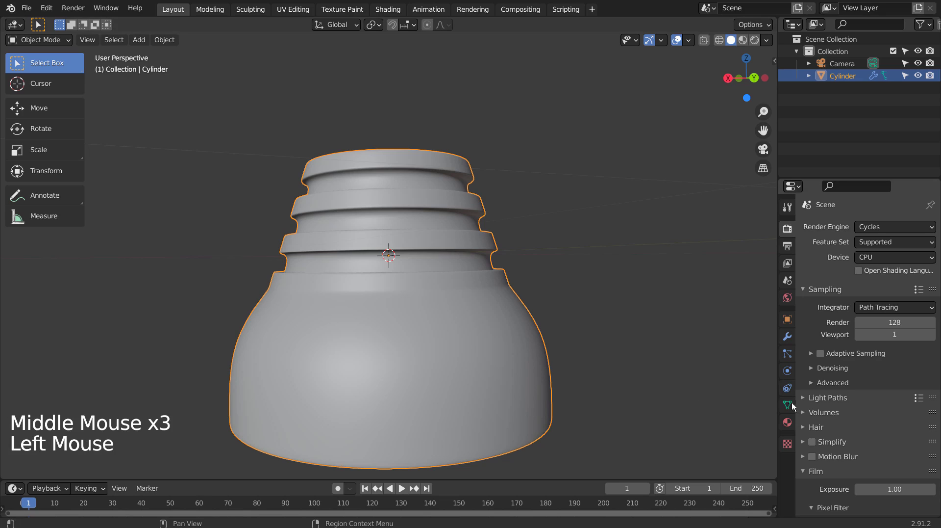
{"action": "left_click", "coordinate": [792, 422]}
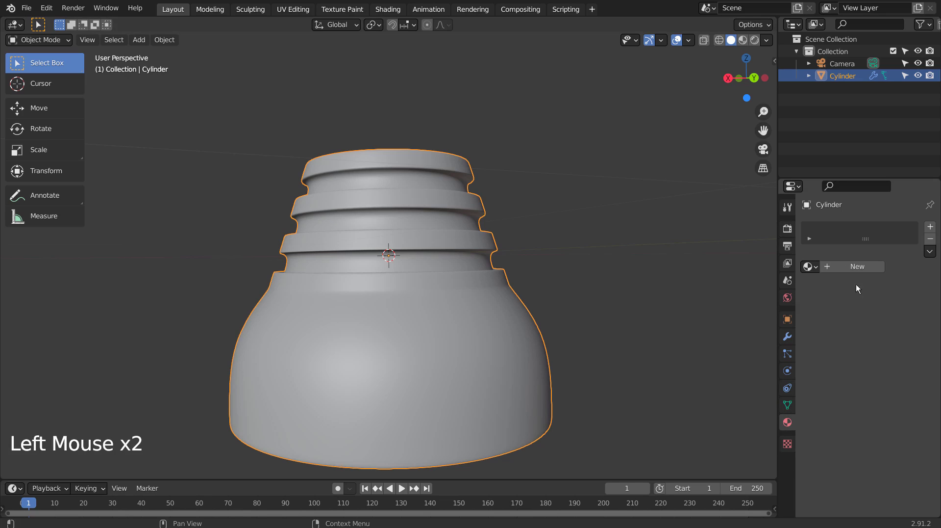
{"action": "left_click", "coordinate": [857, 274]}
{"action": "left_click", "coordinate": [859, 267]}
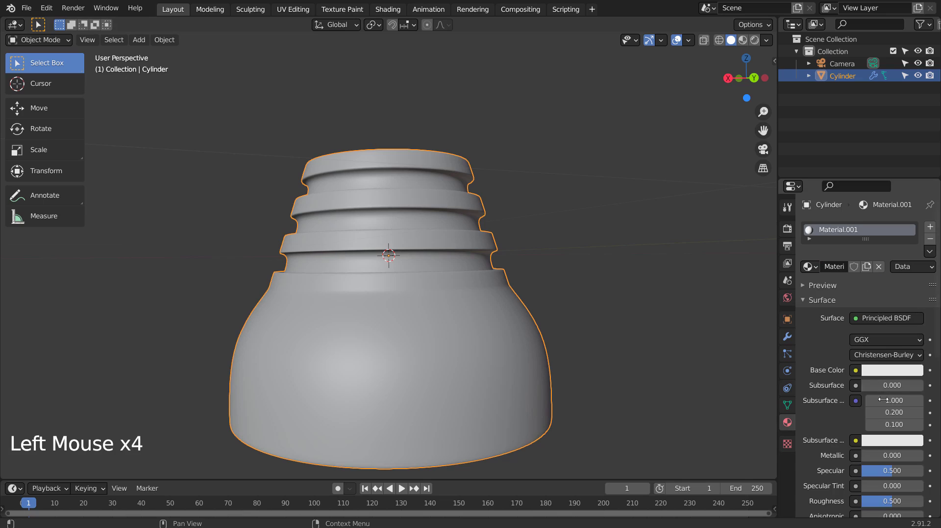
{"action": "left_click_drag", "start_coordinate": [876, 455], "coordinate": [912, 455]}
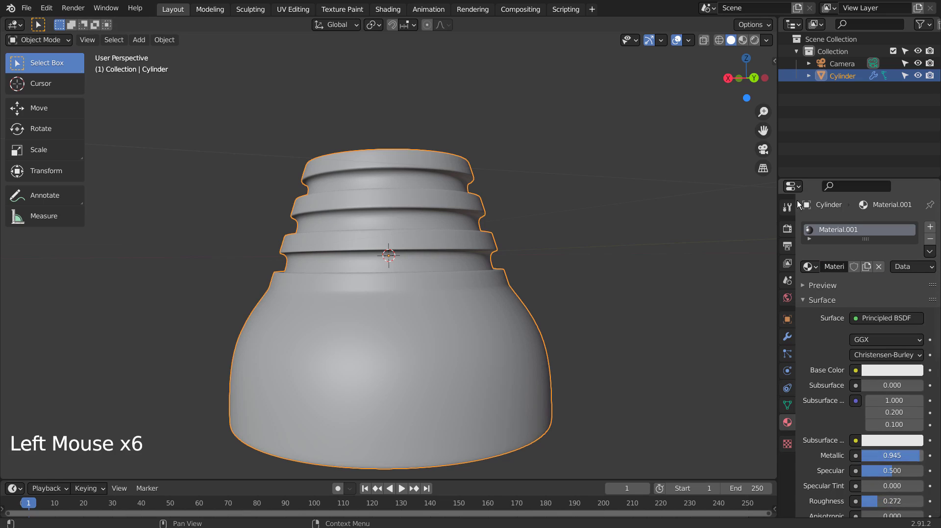
Switch to Material Preview and darken the base colour to a dark grey
{"action": "left_click", "coordinate": [742, 40]}
{"action": "mouse_move", "coordinate": [719, 206]}
{"action": "middle_mouse_down"}
{"action": "mouse_move", "coordinate": [708, 328]}
{"action": "mouse_move", "coordinate": [719, 191]}
{"action": "middle_mouse_up"}
{"action": "left_click", "coordinate": [892, 370]}
{"action": "left_click", "coordinate": [914, 231]}
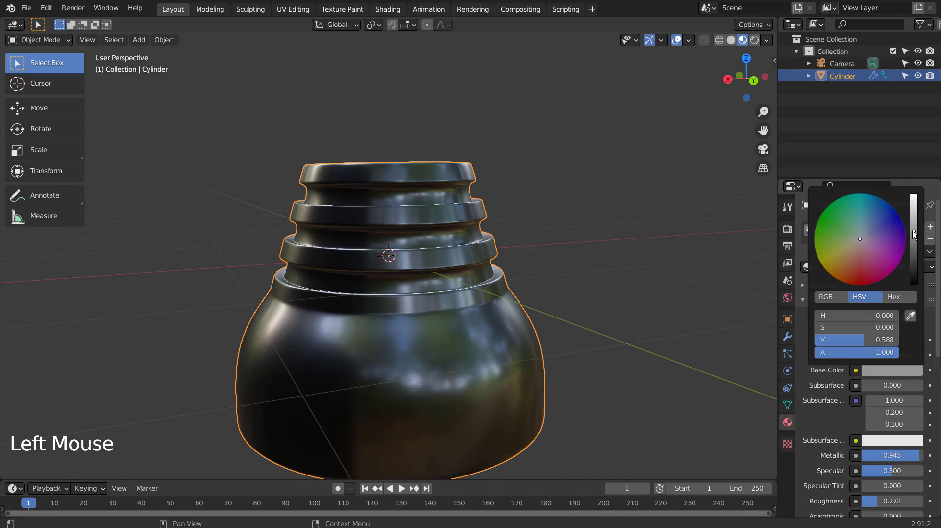
{"action": "left_click_drag", "start_coordinate": [914, 235], "coordinate": [914, 223]}
{"action": "middle_click_drag", "start_coordinate": [575, 284], "coordinate": [572, 318]}
Add a second material slot with new Material.002 and a yellow base colour
{"action": "key", "text": "Tab"}
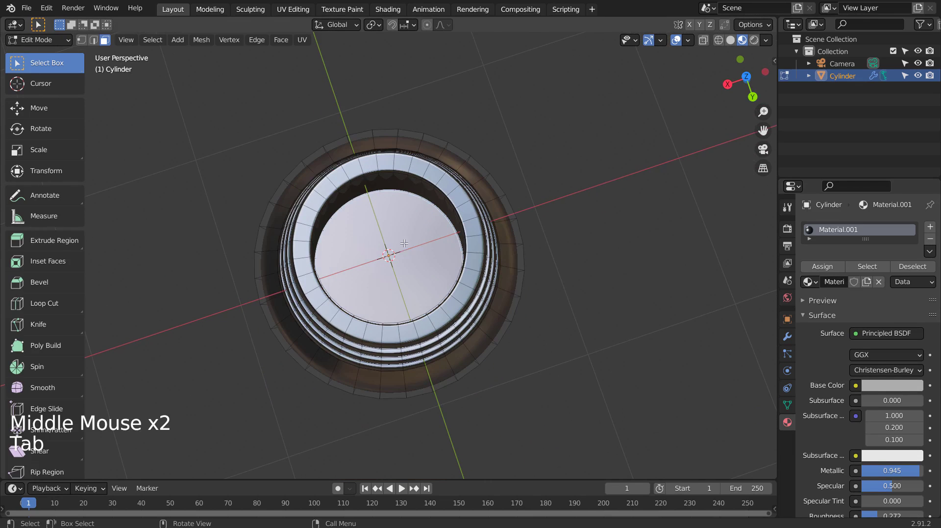
{"action": "left_click", "coordinate": [930, 227]}
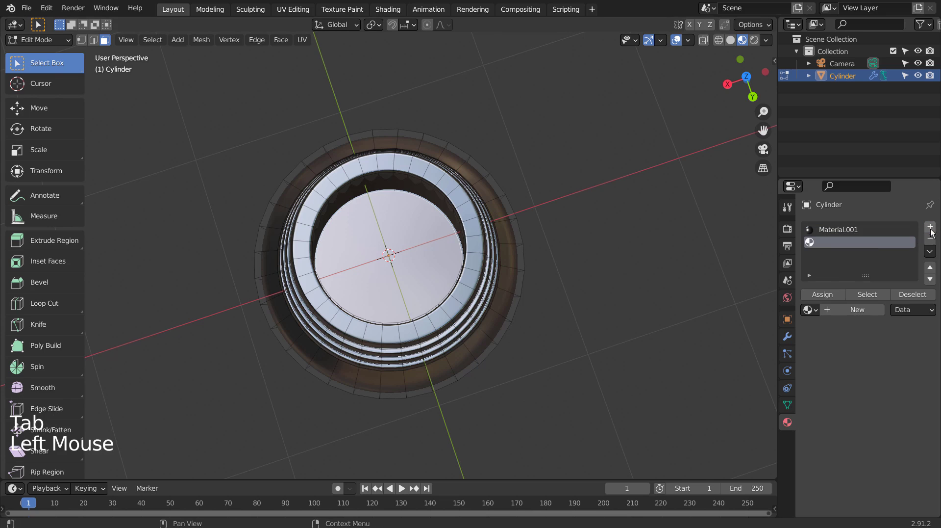
{"action": "left_click", "coordinate": [845, 309]}
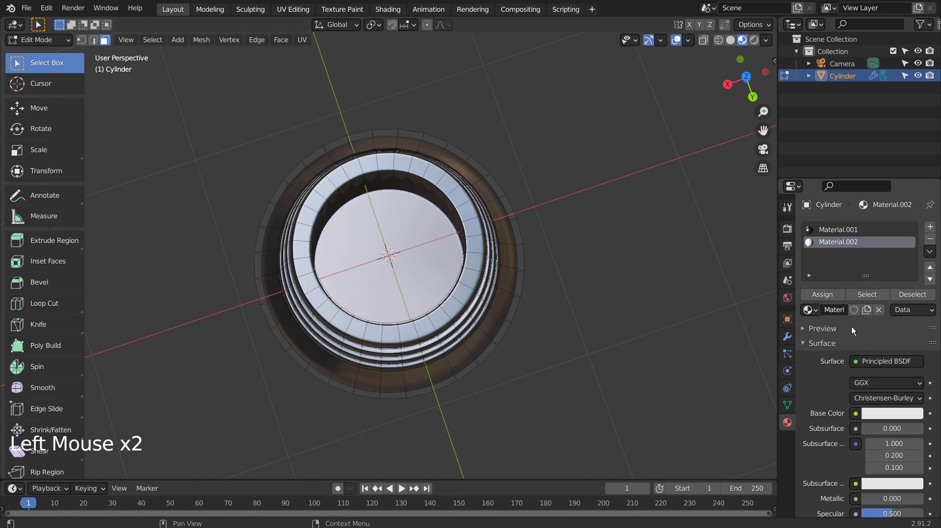
{"action": "left_click", "coordinate": [888, 414]}
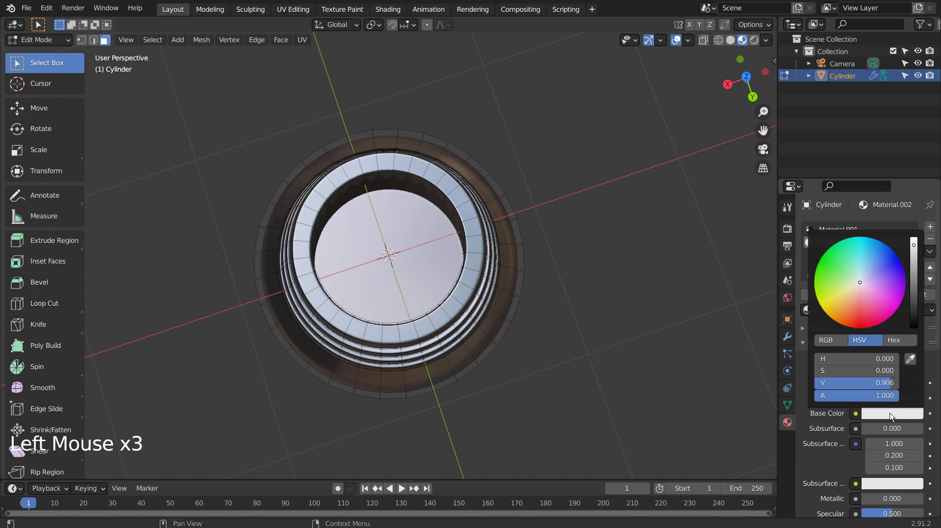
{"action": "left_click", "coordinate": [871, 287]}
{"action": "left_click", "coordinate": [835, 305]}
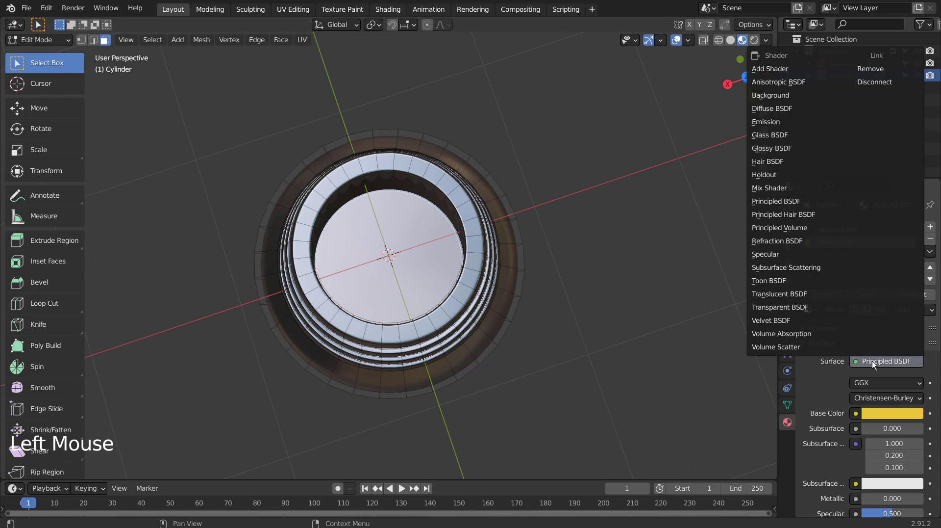
Make Material.002 a yellow Emission shader at strength 35 and assign it to the inner floor faces
{"action": "left_click", "coordinate": [767, 122]}
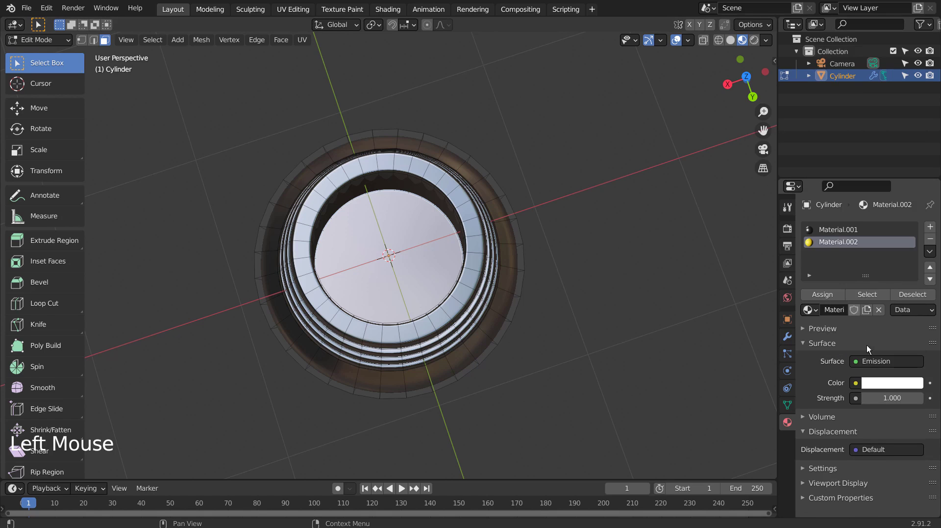
{"action": "left_click", "coordinate": [880, 385]}
{"action": "left_click", "coordinate": [839, 277]}
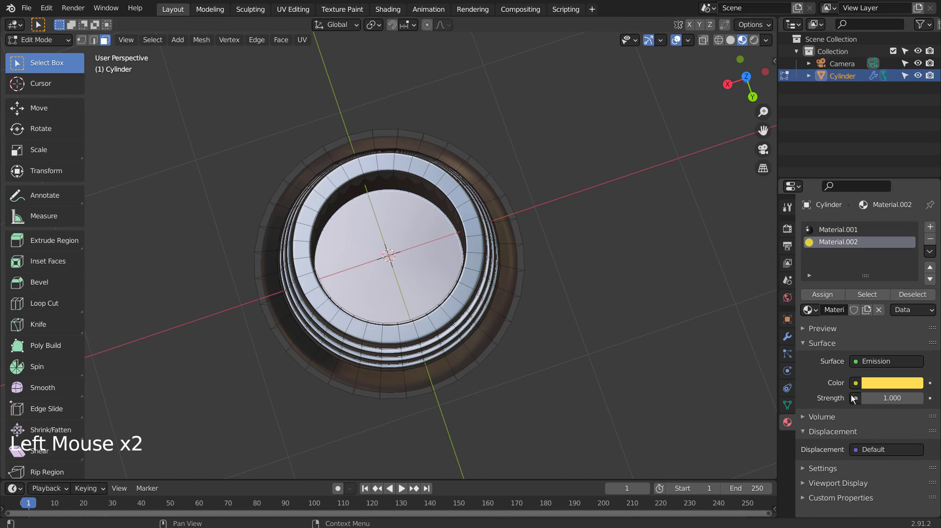
{"action": "left_click", "coordinate": [893, 397]}
{"action": "type", "text": "35"}
{"action": "key", "text": "Return"}
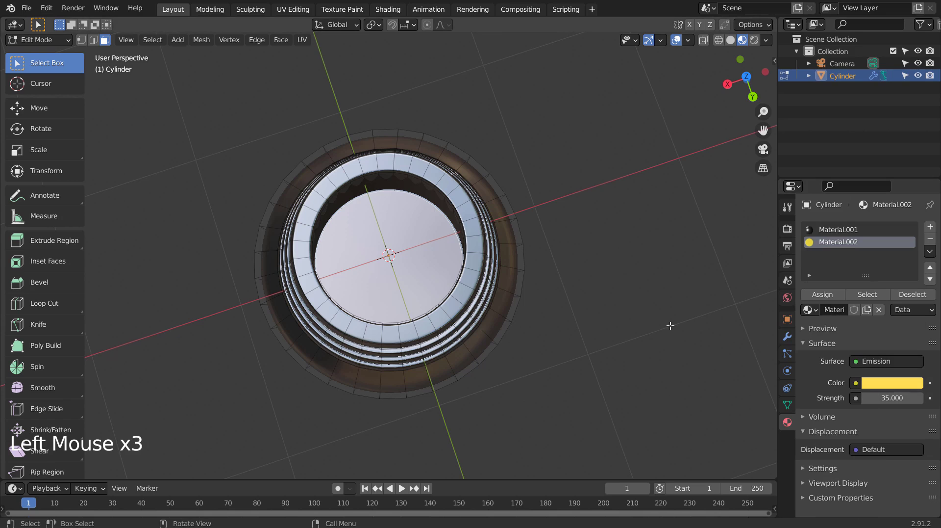
{"action": "middle_click_drag", "start_coordinate": [668, 326], "coordinate": [634, 284]}
{"action": "left_click", "coordinate": [822, 294]}
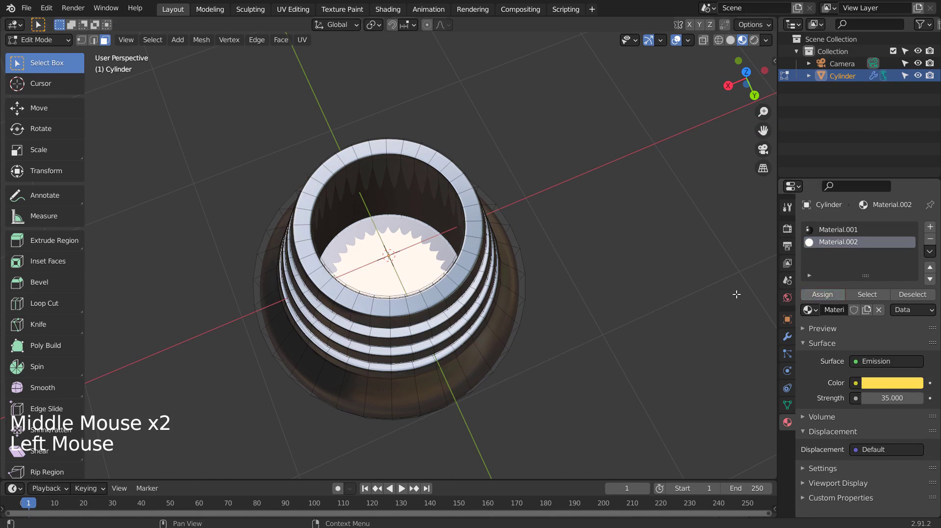
Inset the glowing floor faces once more, then return to Object Mode and deselect the vase
{"action": "key", "text": "Tab"}
{"action": "key", "text": "Tab"}
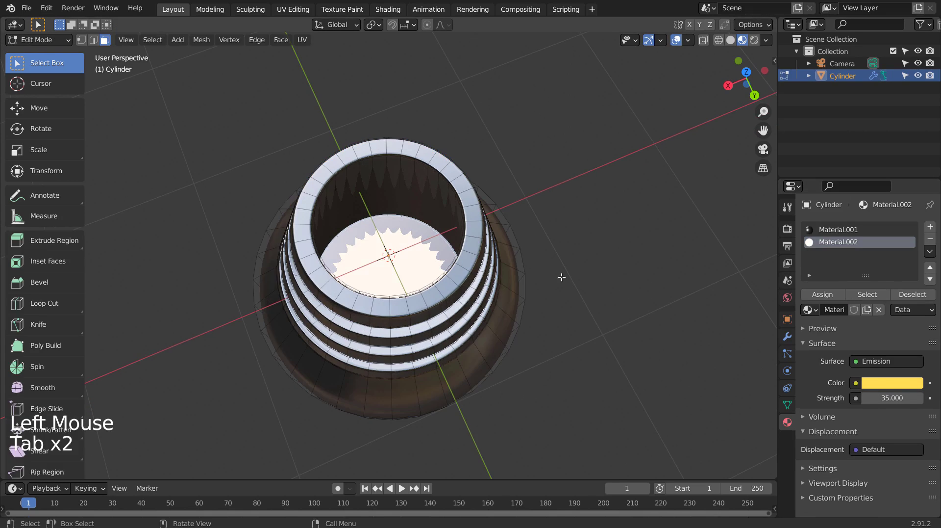
{"action": "key", "text": "i"}
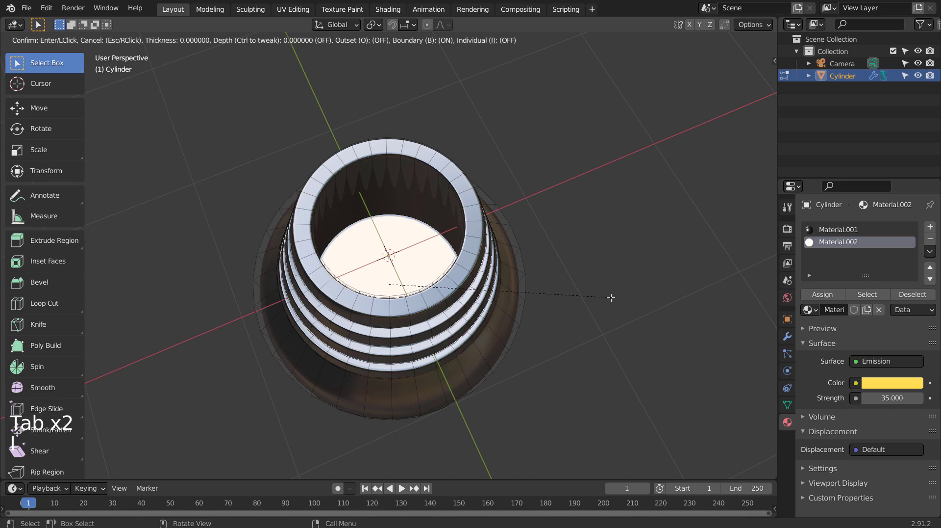
{"action": "left_click", "coordinate": [611, 297]}
{"action": "key", "text": "Tab"}
{"action": "mouse_move", "coordinate": [613, 291]}
{"action": "middle_mouse_down"}
{"action": "mouse_move", "coordinate": [611, 305]}
{"action": "mouse_move", "coordinate": [622, 278]}
{"action": "middle_mouse_up"}
{"action": "left_click", "coordinate": [619, 278]}
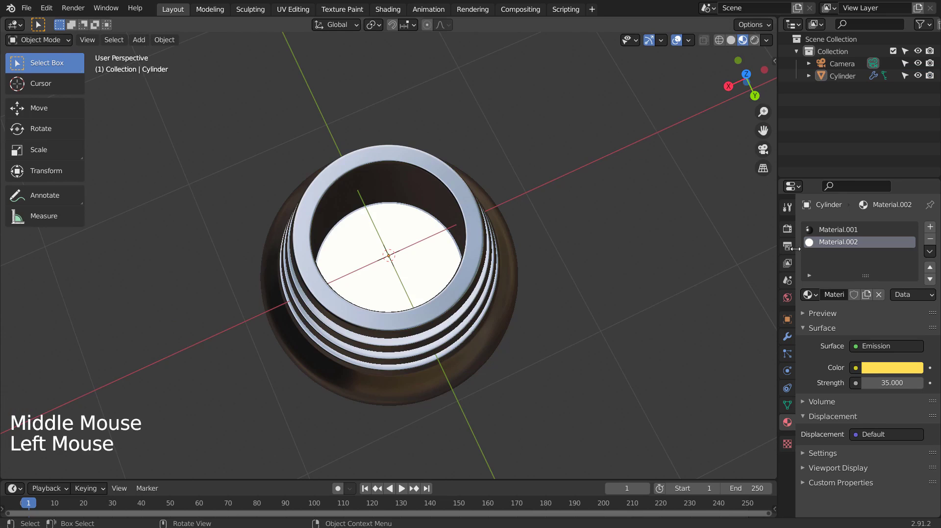
Set the render engine to Eevee and enable Bloom, then select the vase and zoom out
{"action": "left_click", "coordinate": [787, 228]}
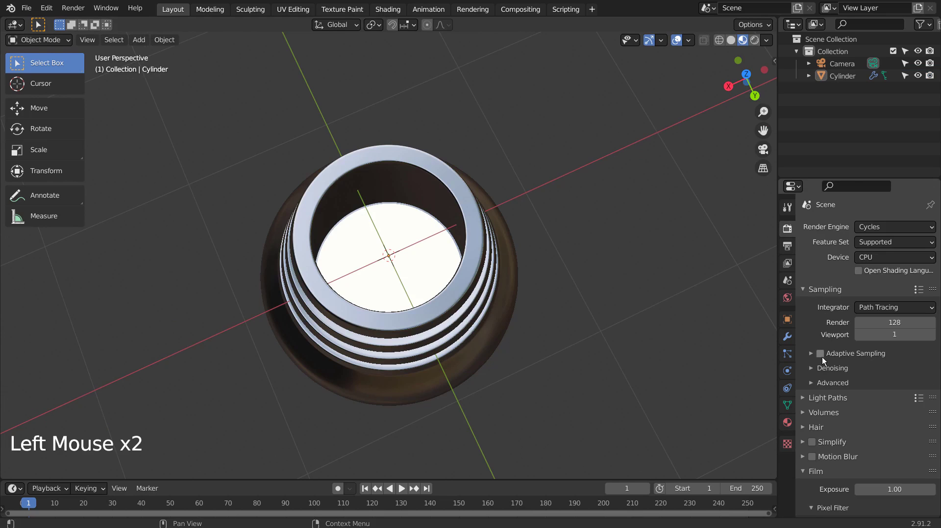
{"action": "left_click", "coordinate": [897, 223]}
{"action": "left_click", "coordinate": [882, 239]}
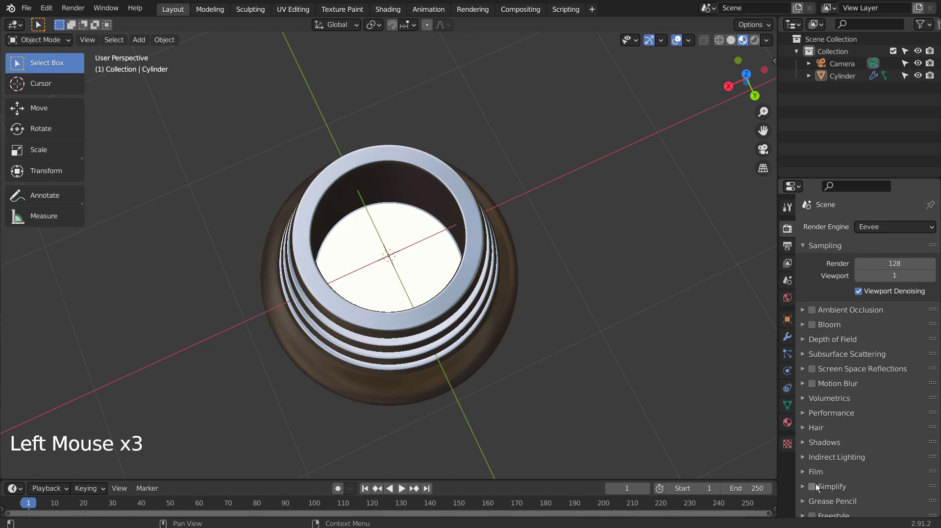
{"action": "left_click", "coordinate": [812, 325]}
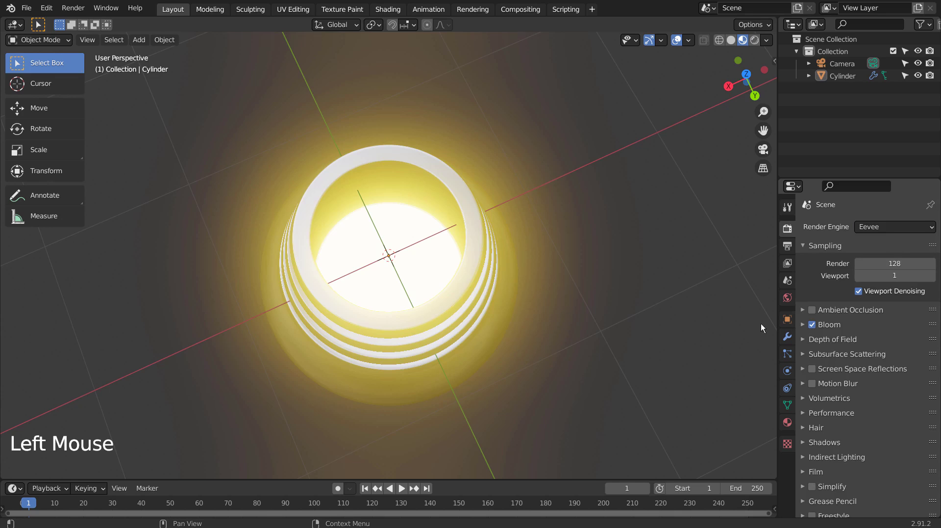
{"action": "left_click", "coordinate": [652, 323]}
{"action": "middle_click_drag", "start_coordinate": [652, 324], "coordinate": [622, 332]}
{"action": "left_click", "coordinate": [478, 334]}
{"action": "scroll", "coordinate": [576, 314], "scroll_direction": "down", "scroll_amount": 3}
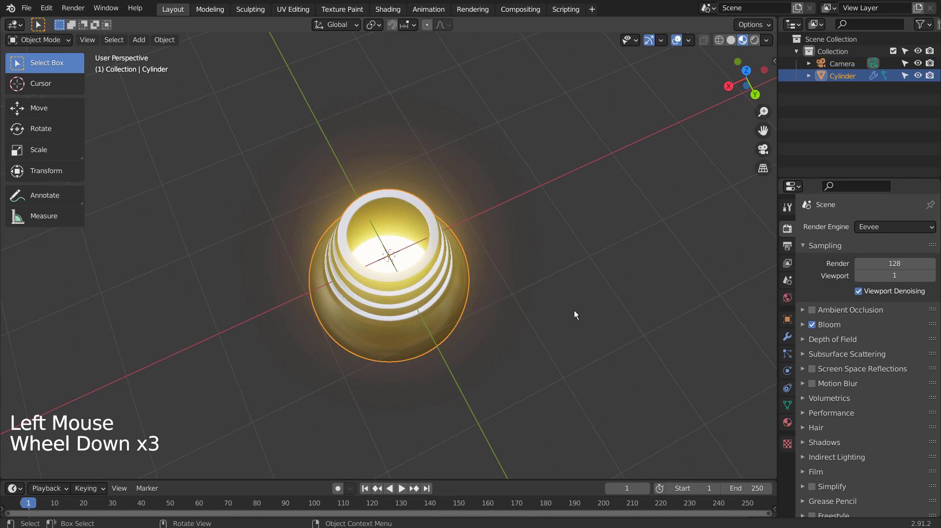
Duplicate the vase as Cylinder.001 along the X axis beside the original and frame both
{"action": "key", "text": "shift+d"}
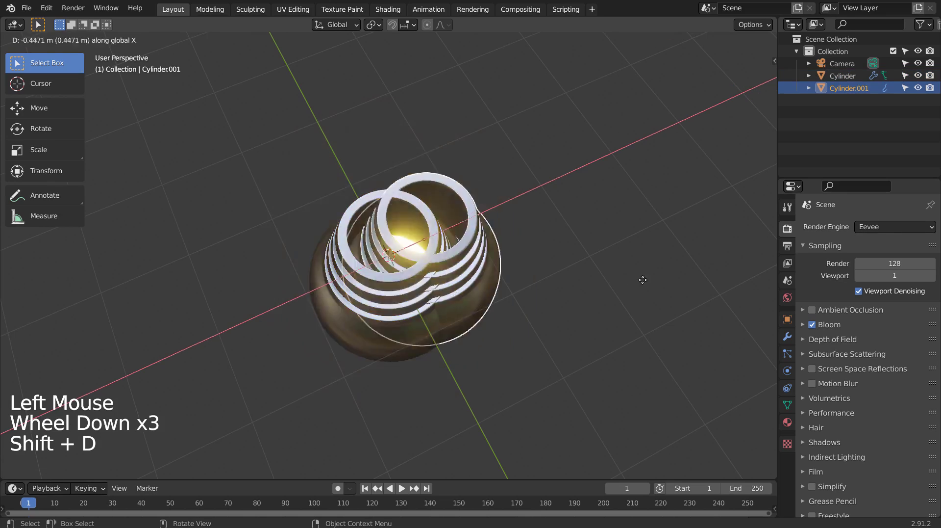
{"action": "key", "text": "x"}
{"action": "left_click", "coordinate": [736, 228]}
{"action": "middle_click_drag", "start_coordinate": [737, 228], "coordinate": [652, 269]}
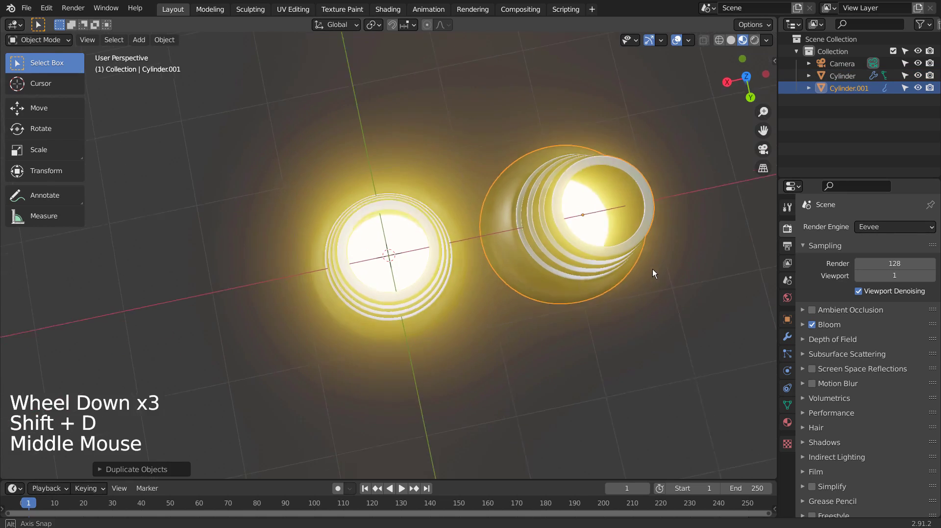
{"action": "middle_click_drag", "start_coordinate": [643, 307], "coordinate": [599, 334], "text": "shift"}
Align the camera to the view, walk it closer to both vases, and switch to Rendered shading
{"action": "middle_click_drag", "start_coordinate": [599, 334], "coordinate": [631, 333]}
{"action": "key", "text": "ctrl+alt+KP_0"}
{"action": "key", "text": "shift+grave"}
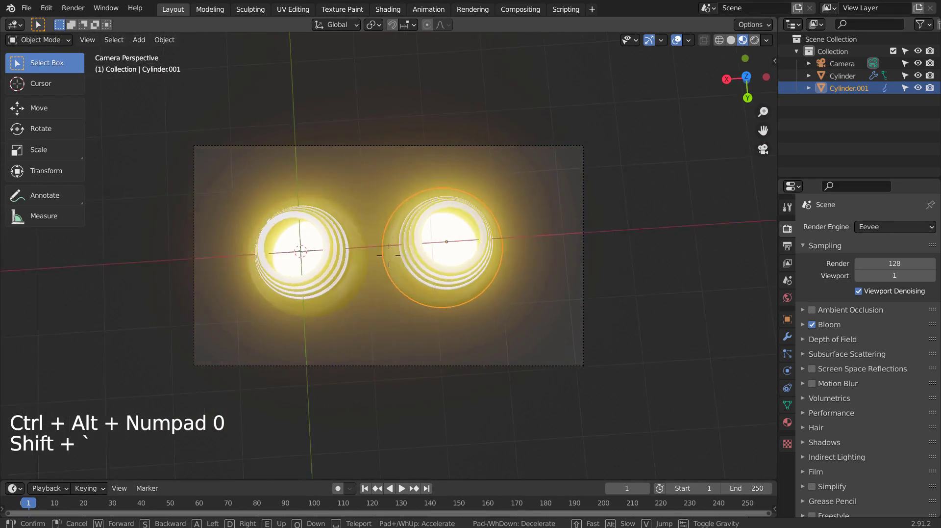
{"action": "key", "text": "w"}
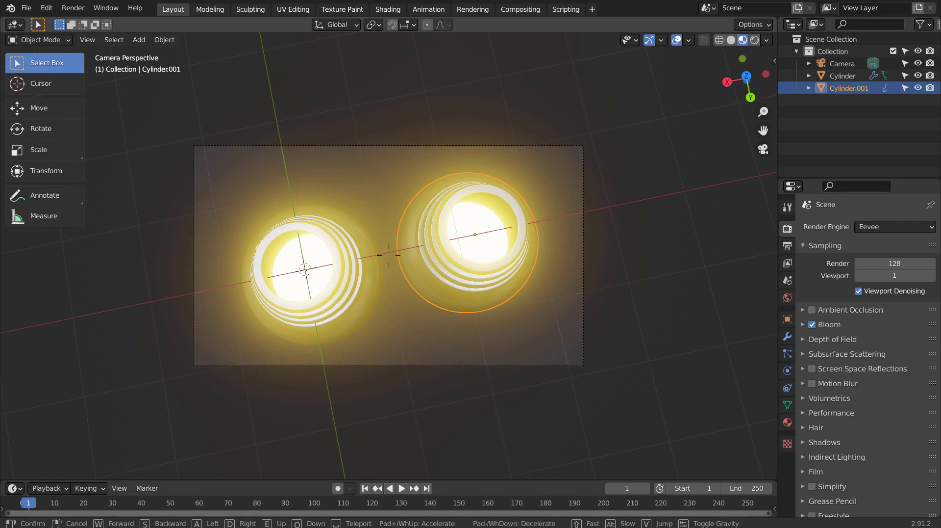
{"action": "left_click", "coordinate": [389, 255]}
{"action": "left_click", "coordinate": [754, 40]}
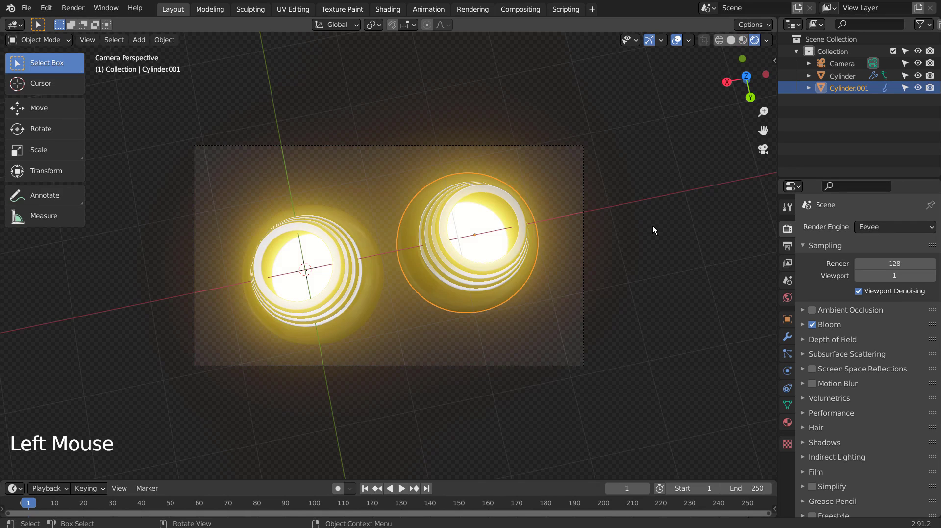
Switch the render engine to Cycles, deselect the right vase, and show Solid shading
{"action": "left_click", "coordinate": [880, 226]}
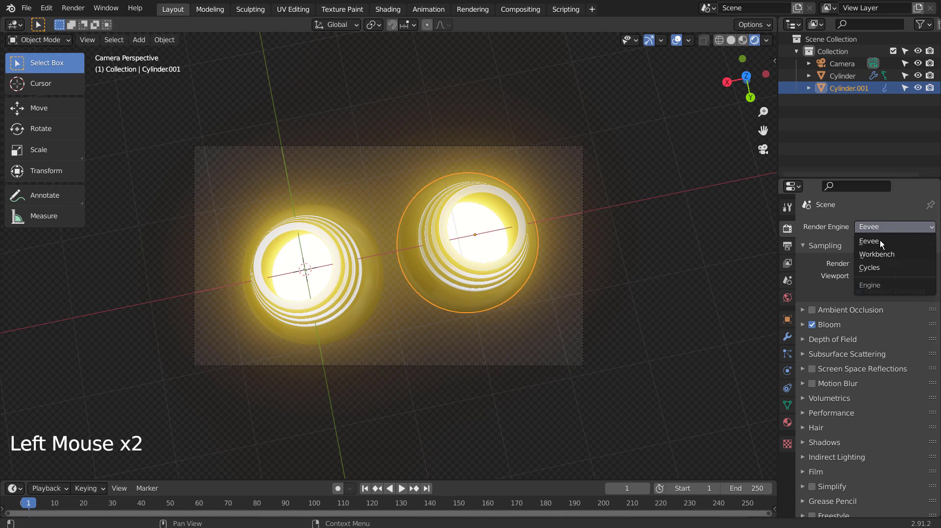
{"action": "left_click", "coordinate": [875, 268]}
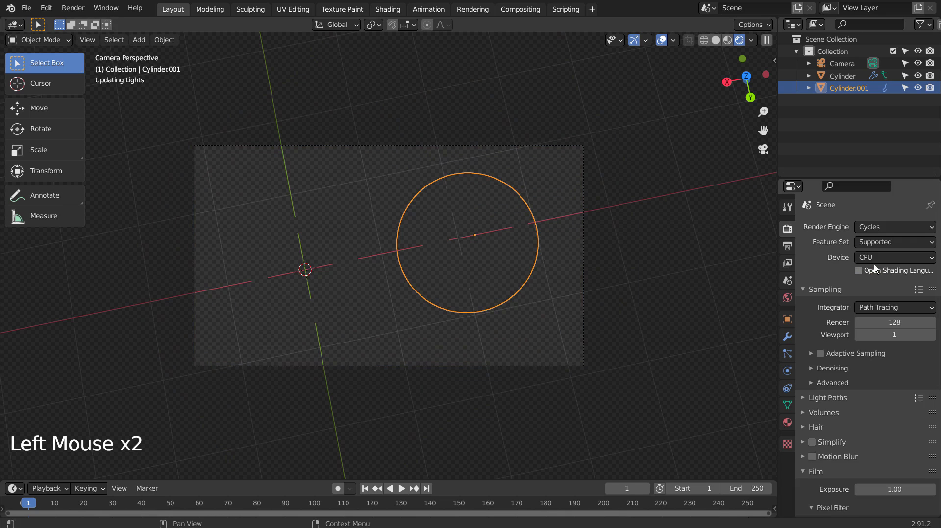
{"action": "left_click", "coordinate": [658, 258]}
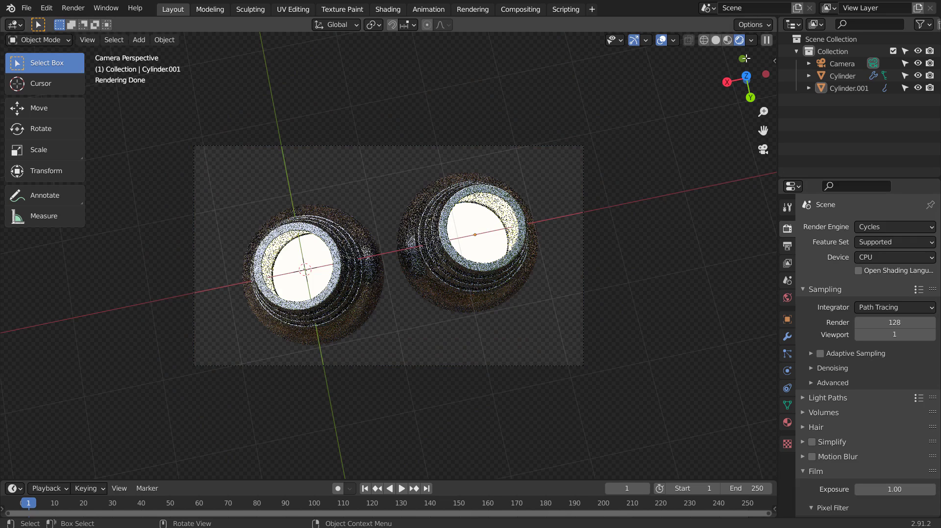
{"action": "left_click", "coordinate": [717, 41]}
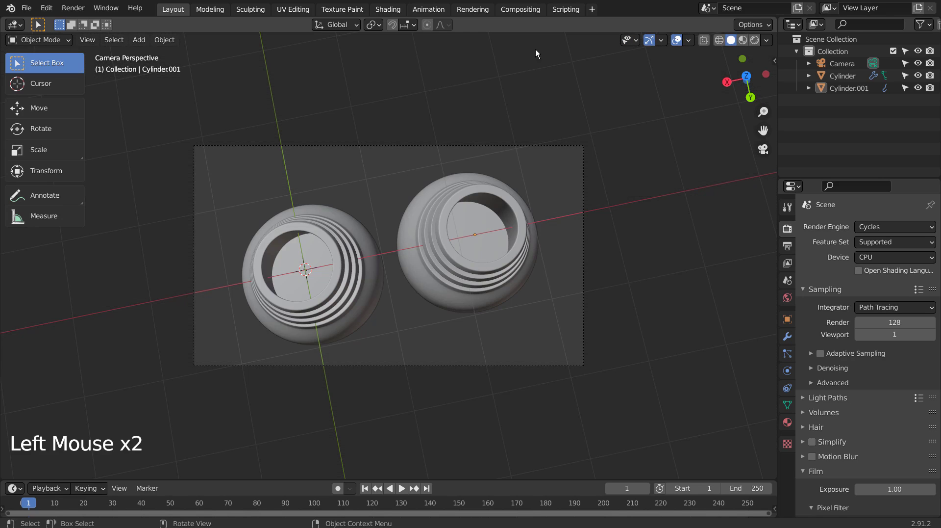
Go to the Compositing workspace and select the Denoise node
{"action": "left_click", "coordinate": [507, 11]}
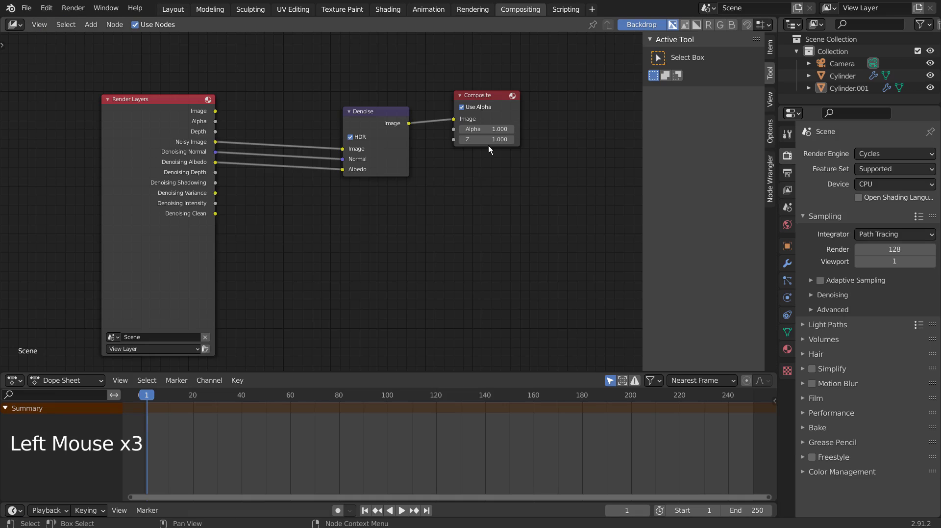
{"action": "left_click", "coordinate": [366, 112]}
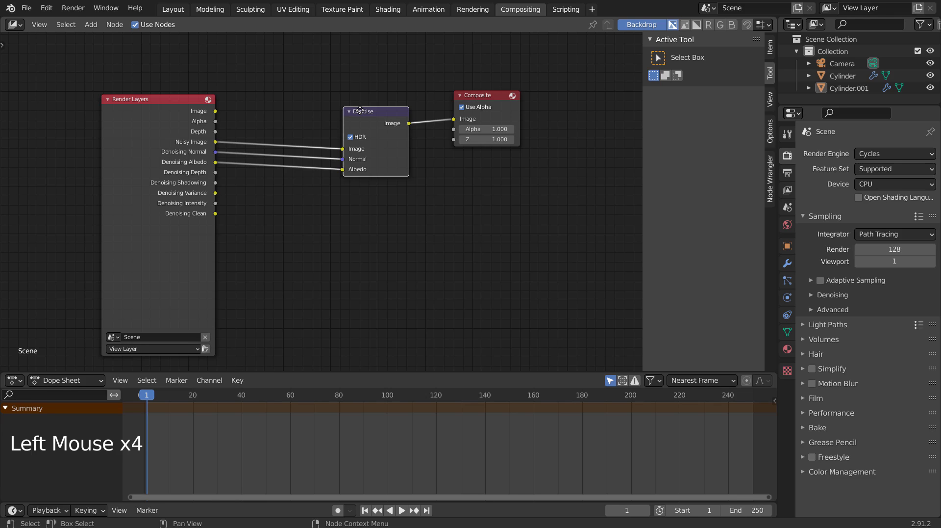
Move Denoise left and insert a Glare node between Denoise and Composite
{"action": "left_click_drag", "start_coordinate": [360, 109], "coordinate": [272, 107]}
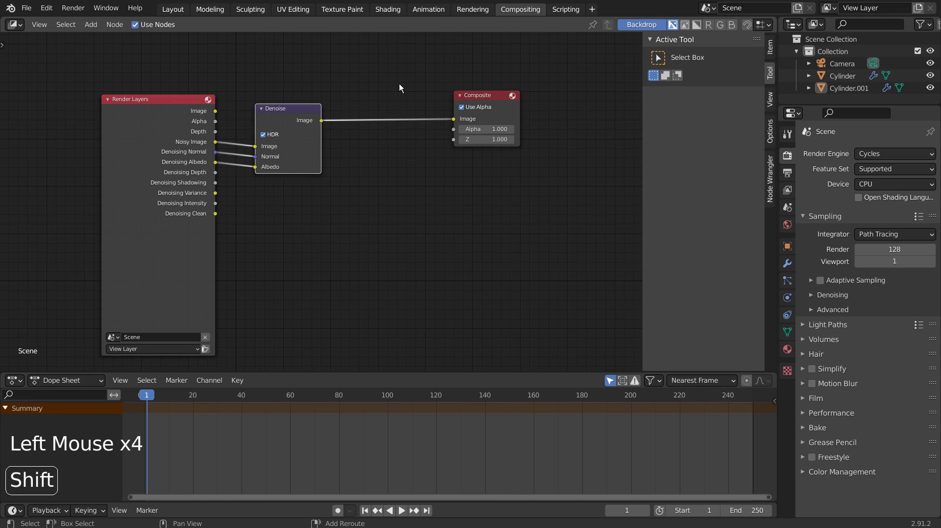
{"action": "key", "text": "shift+a"}
{"action": "type", "text": "g"}
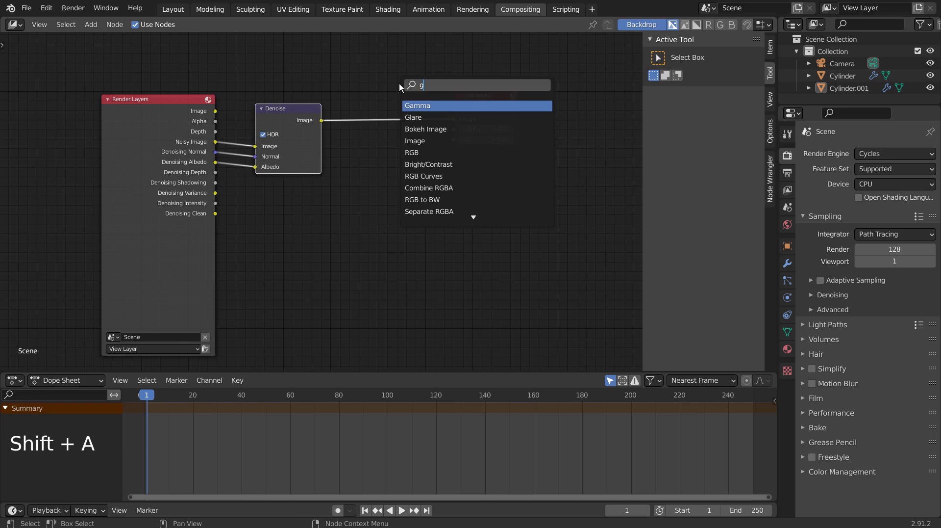
{"action": "left_click", "coordinate": [441, 117]}
{"action": "left_click", "coordinate": [466, 186]}
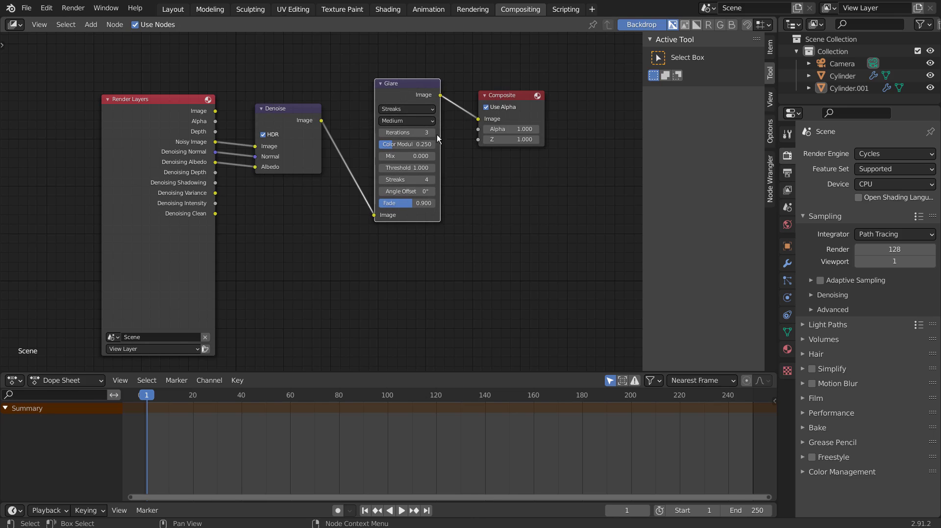
Set the Glare node to Fog Glow at High quality
{"action": "left_click", "coordinate": [425, 110]}
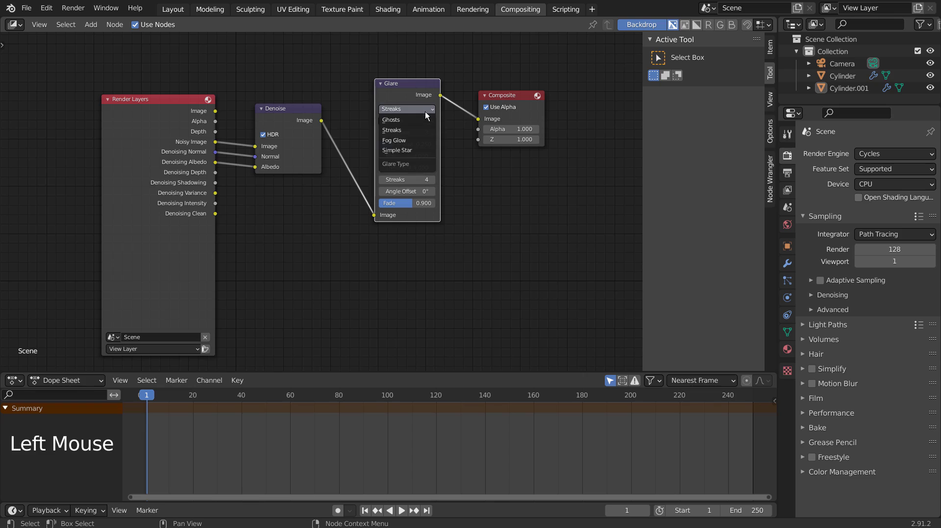
{"action": "left_click", "coordinate": [409, 138]}
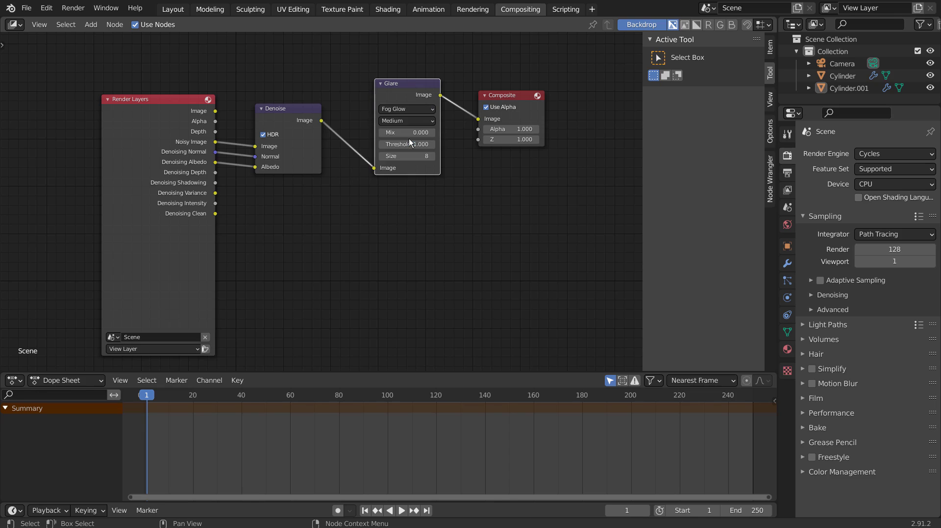
{"action": "left_click", "coordinate": [424, 121]}
{"action": "left_click", "coordinate": [414, 135]}
{"action": "left_click_drag", "start_coordinate": [307, 107], "coordinate": [312, 105]}
{"action": "key", "text": "ctrl+space"}
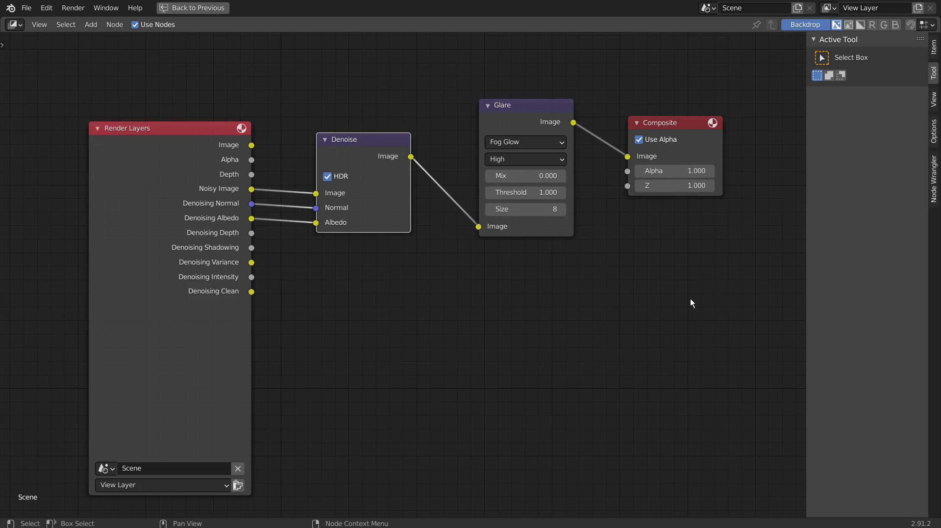
{"action": "key", "text": "ctrl+space"}
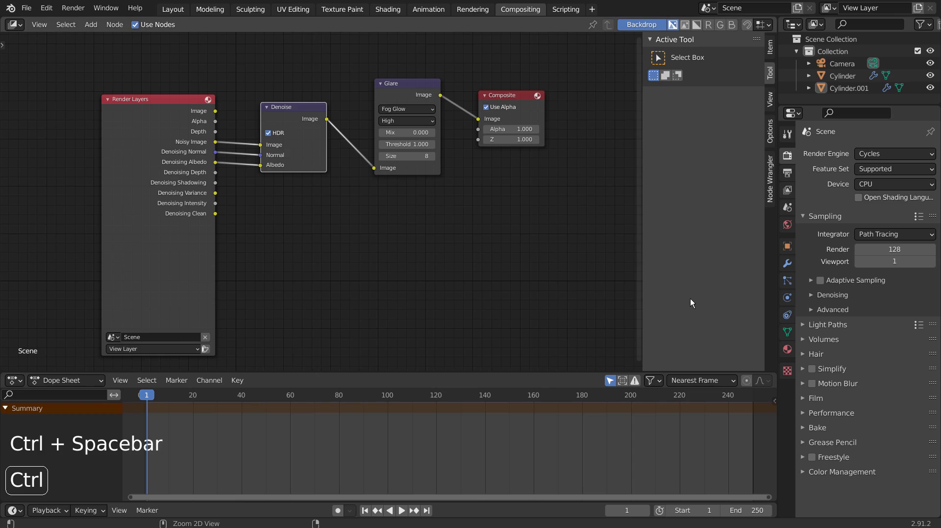
Back in the Layout workspace, set the output resolution scale to 25%
{"action": "left_click", "coordinate": [173, 8]}
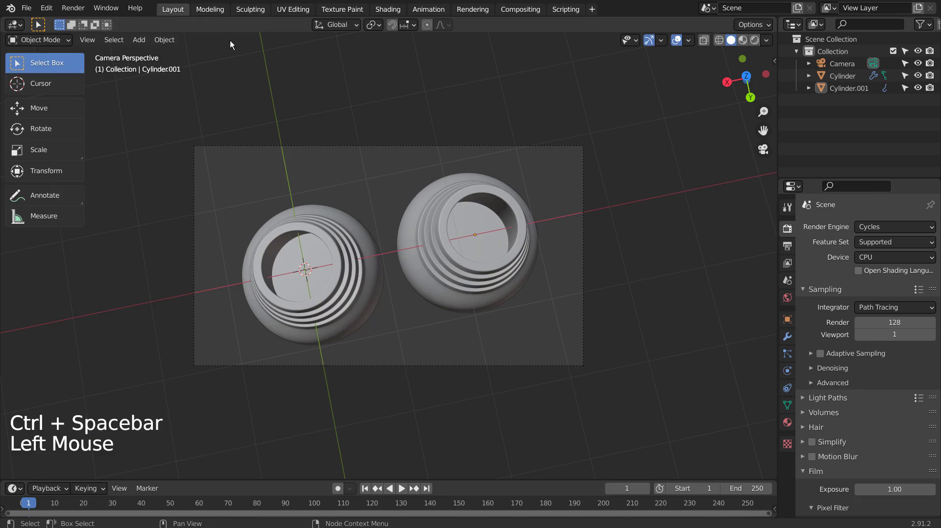
{"action": "left_click", "coordinate": [787, 246]}
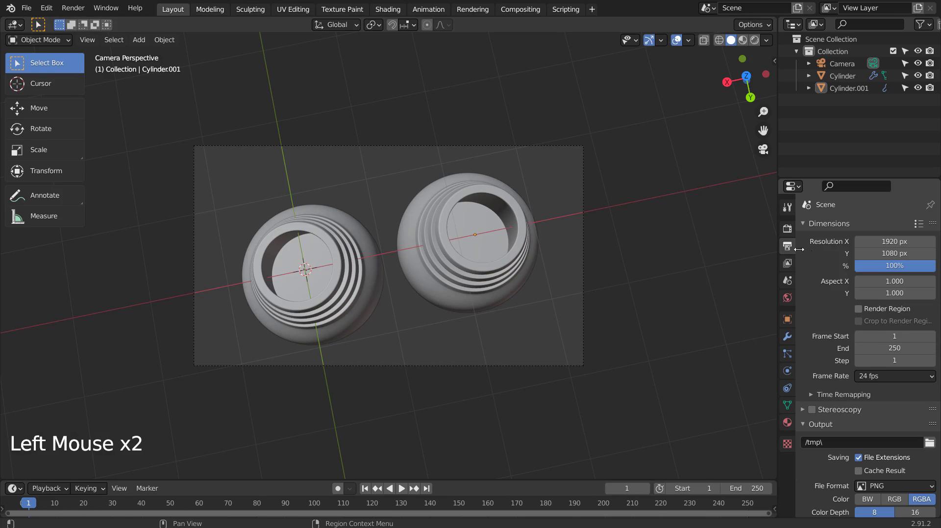
{"action": "left_click", "coordinate": [883, 266]}
{"action": "type", "text": "25"}
{"action": "key", "text": "Return"}
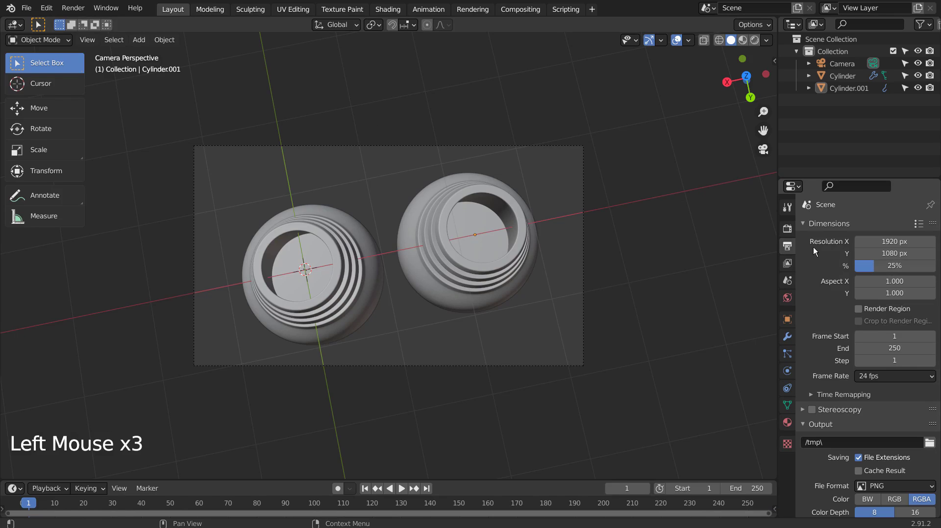
Set the Cycles render samples to 32, select the left vase, and save as blueprint.blend
{"action": "left_click", "coordinate": [788, 228]}
{"action": "left_click", "coordinate": [895, 322]}
{"action": "type", "text": "32"}
{"action": "key", "text": "Return"}
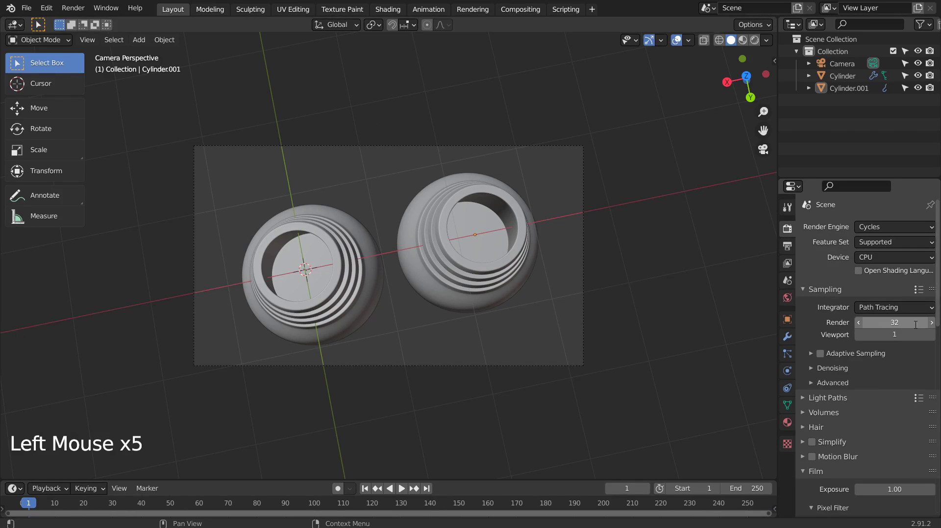
{"action": "left_click", "coordinate": [391, 257]}
{"action": "key", "text": "ctrl+s"}
Render the frame with F12, switch the viewport to Rendered shading, and reposition the render result beside it
{"action": "key", "text": "F12"}
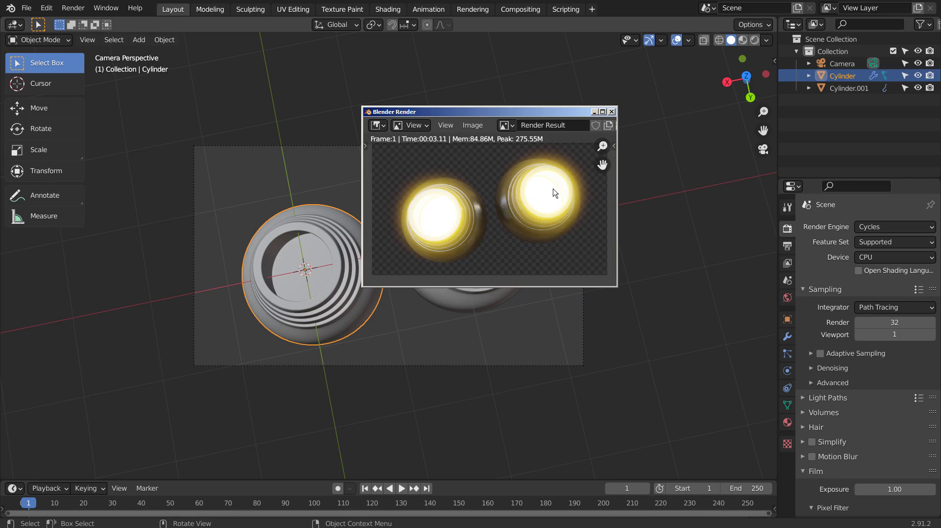
{"action": "left_click_drag", "start_coordinate": [478, 113], "coordinate": [651, 147]}
{"action": "left_click", "coordinate": [755, 40]}
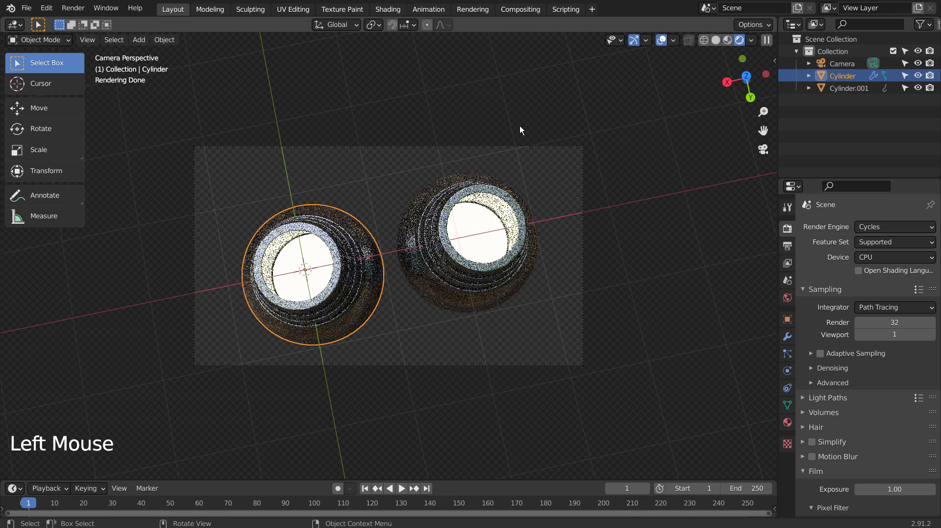
{"action": "key", "text": "F11"}
{"action": "left_click_drag", "start_coordinate": [575, 146], "coordinate": [602, 143]}
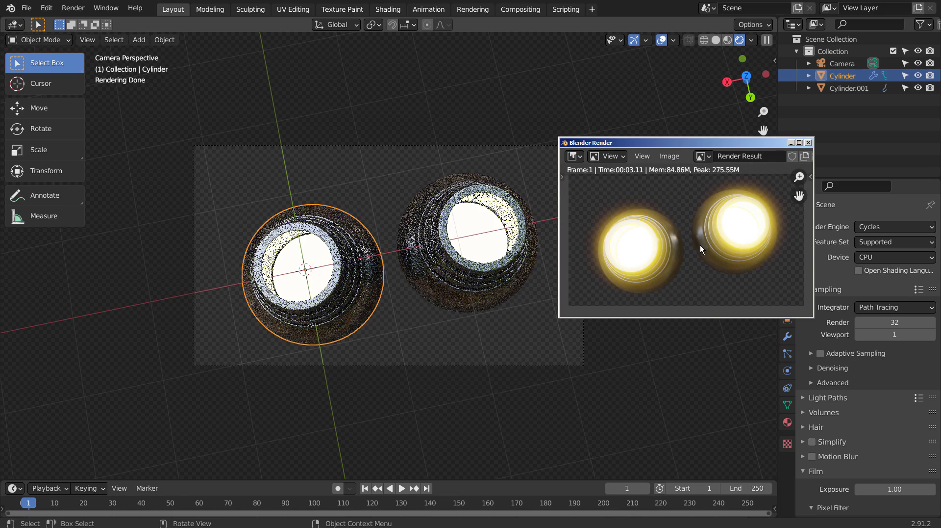
Switch the viewport to Material Preview, deselect the left vase, and bring the render result to the front
{"action": "left_click", "coordinate": [727, 39]}
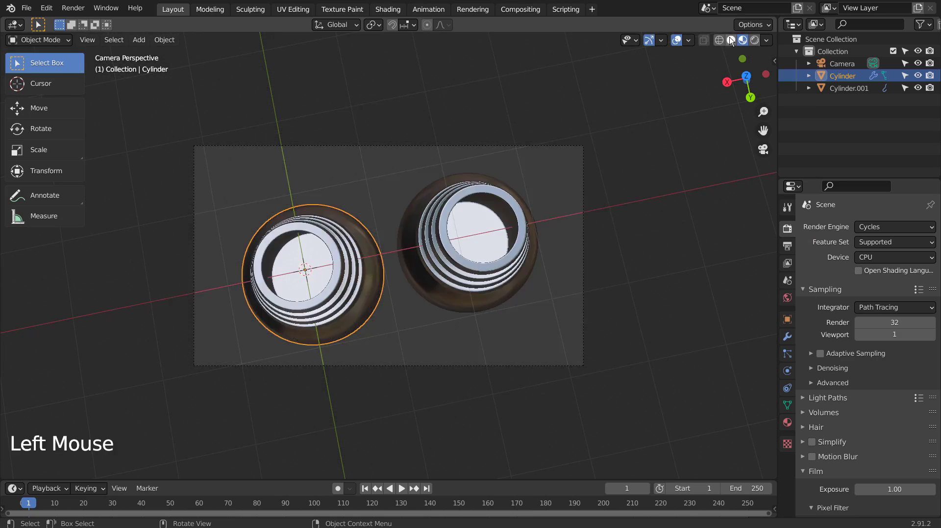
{"action": "left_click", "coordinate": [623, 166]}
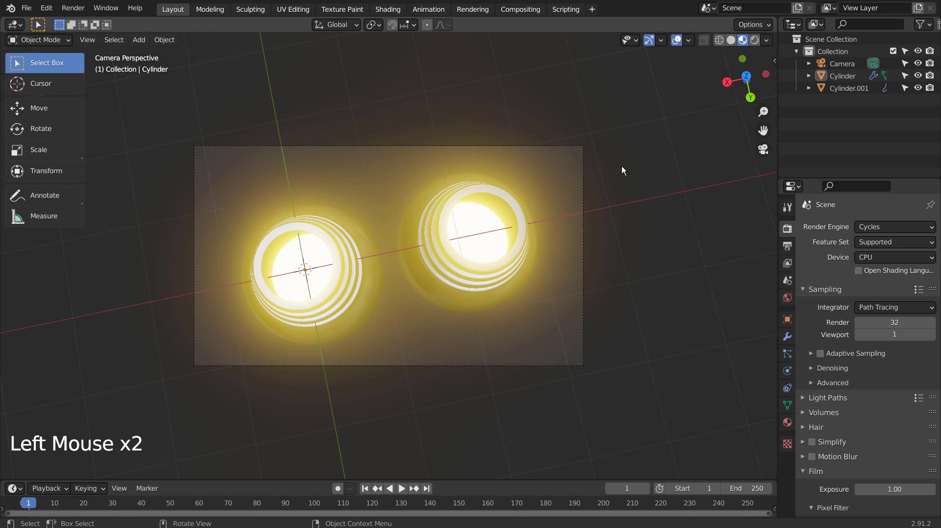
{"action": "key", "text": "F11"}
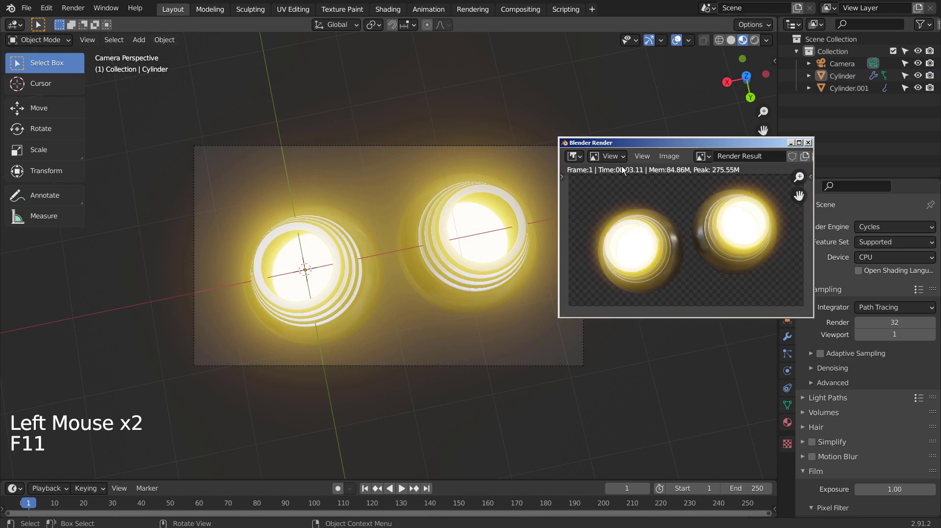